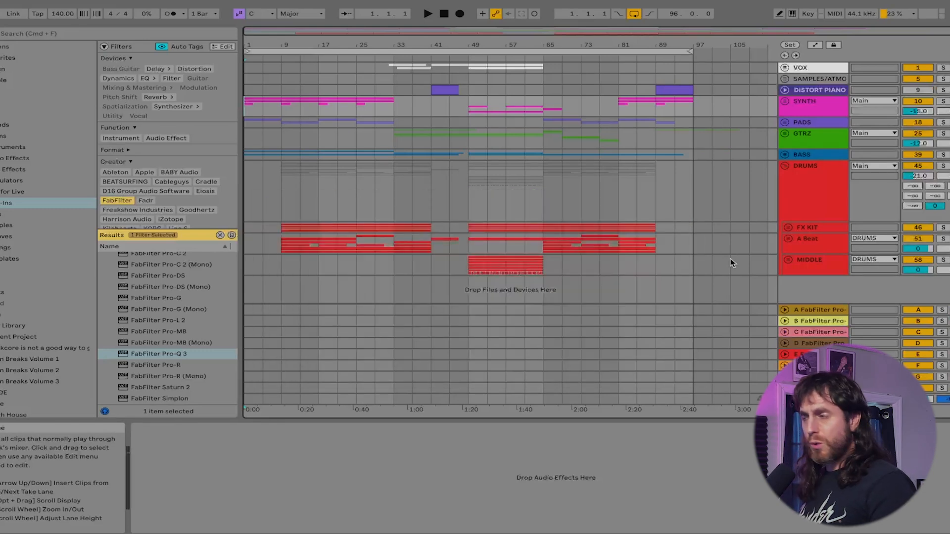
Unfold the A Beat group and audition its drum tracks soloed from bar 9
click(788, 238)
scroll(788, 238, down, 5)
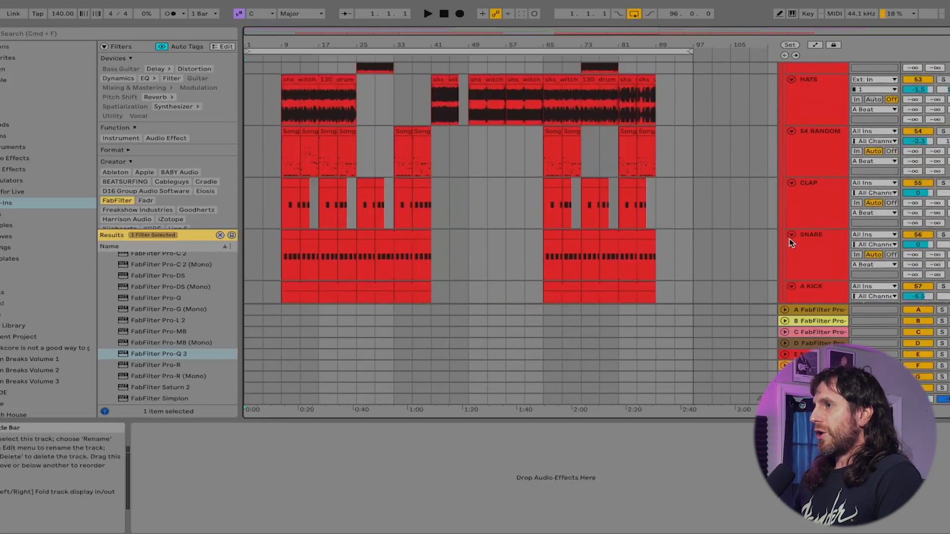
scroll(788, 239, down, 3)
scroll(789, 238, up, 8)
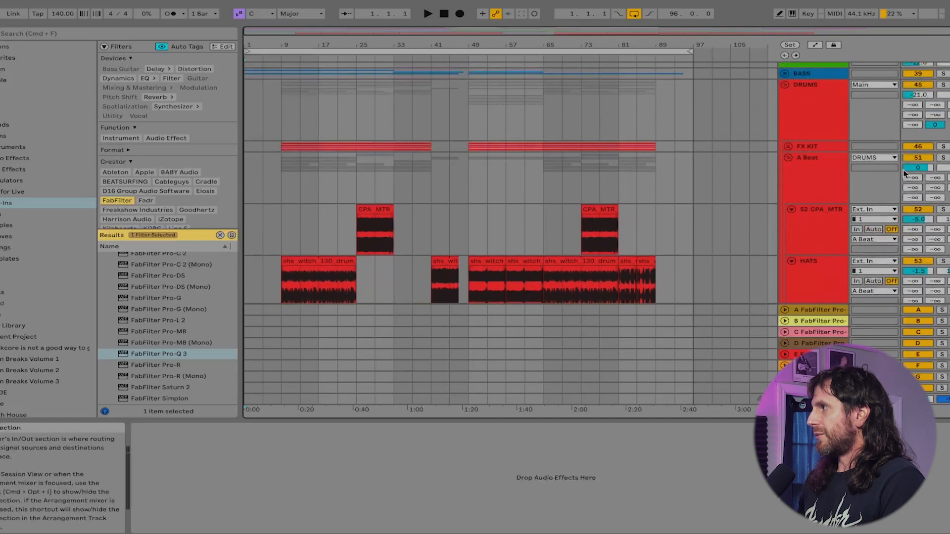
click(279, 189)
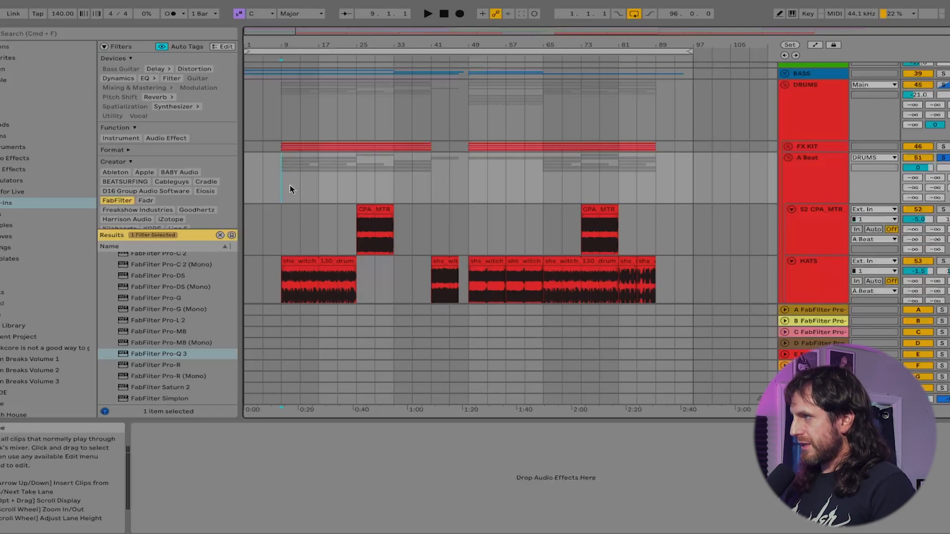
scroll(276, 211, up, 3)
key(space)
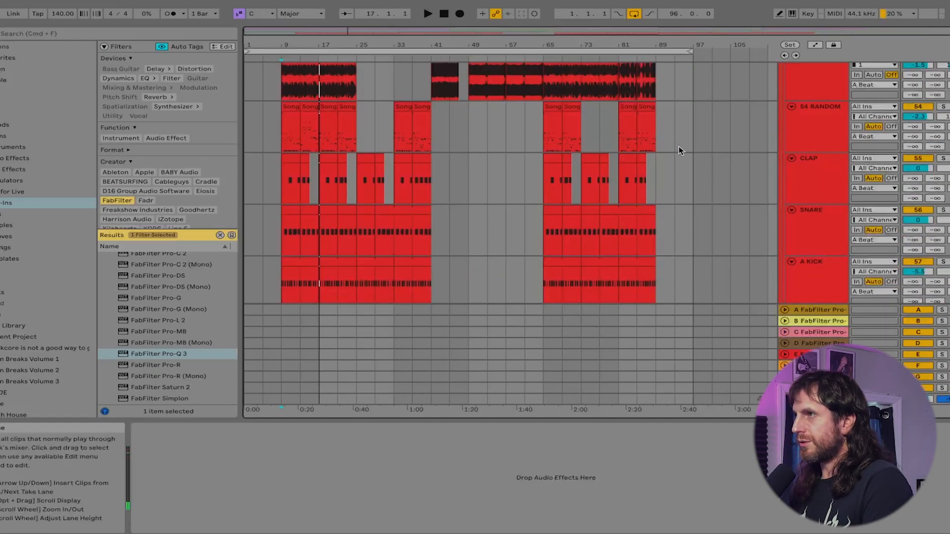
scroll(679, 151, up, 5)
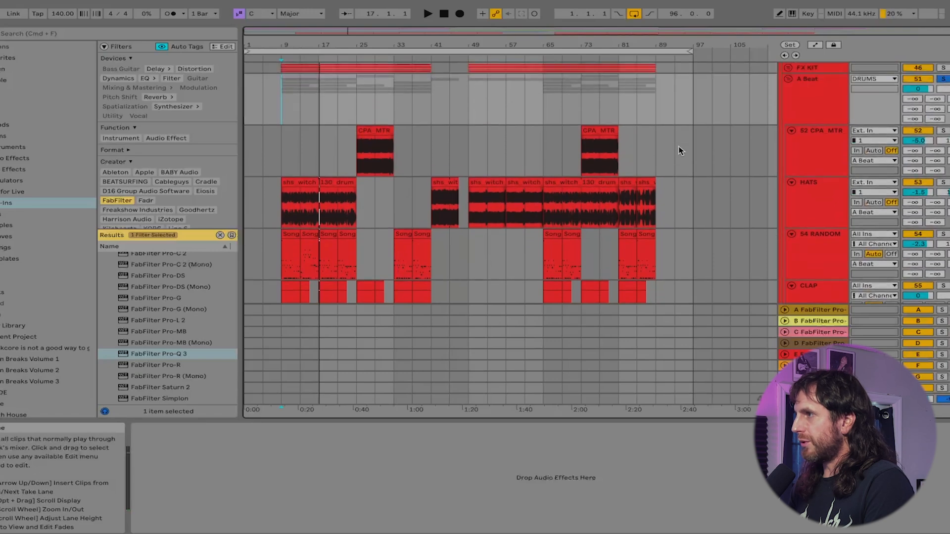
scroll(826, 147, up, 3)
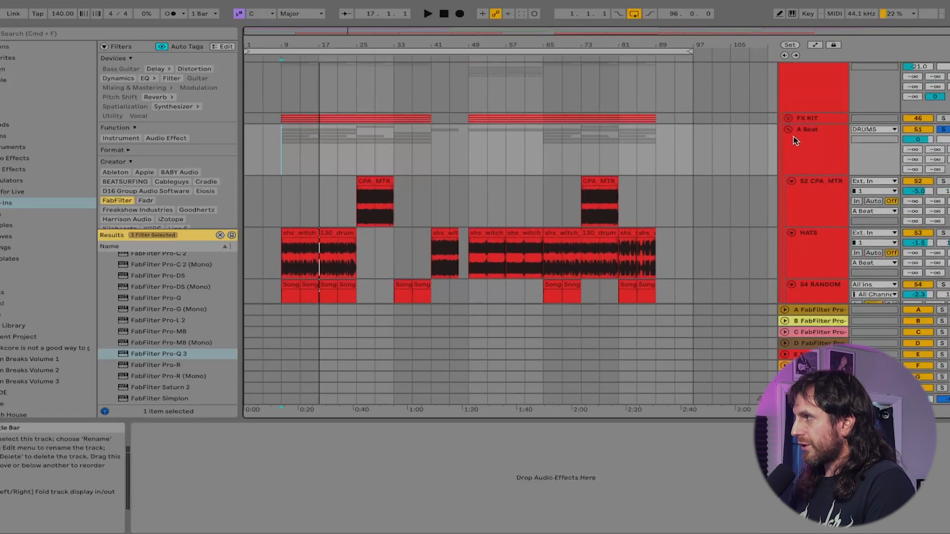
click(789, 130)
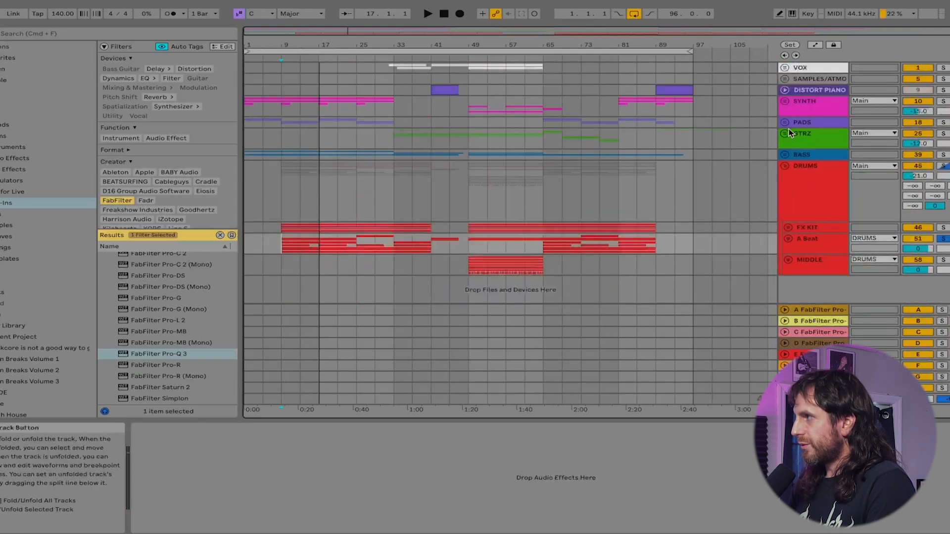
Unfold the FX KIT group and audition its percussion tracks soloed from bar 9
click(788, 227)
scroll(946, 241, down, 3)
scroll(944, 241, down, 3)
click(943, 125)
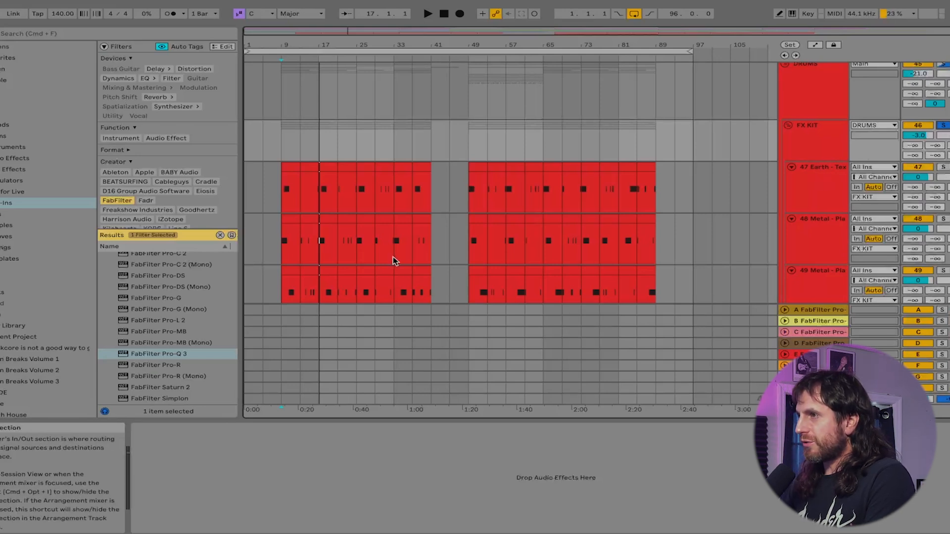
scroll(448, 218, down, 5)
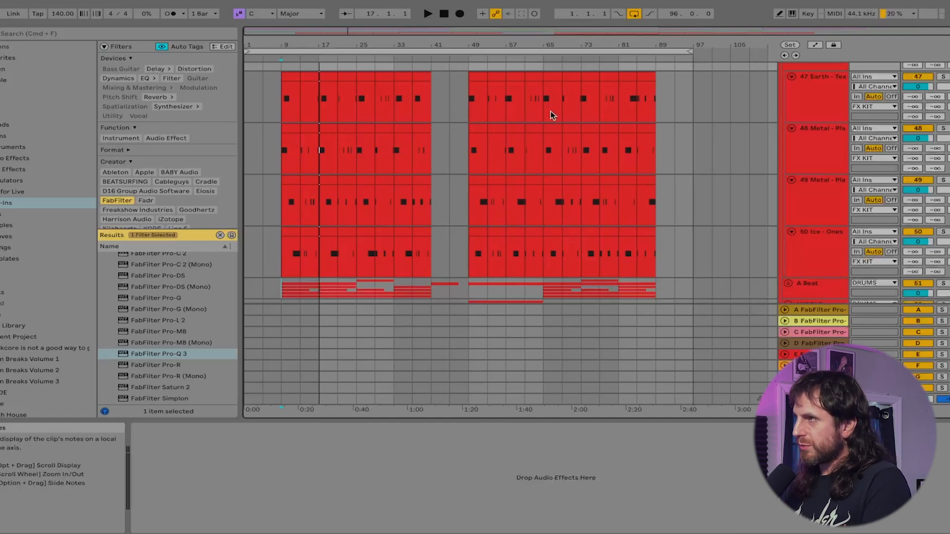
scroll(812, 142, up, 2)
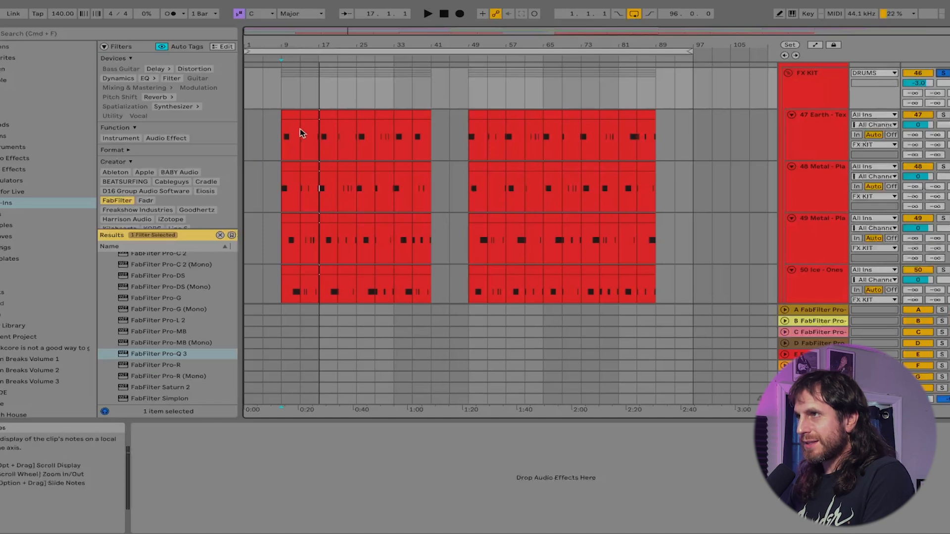
click(281, 94)
key(space)
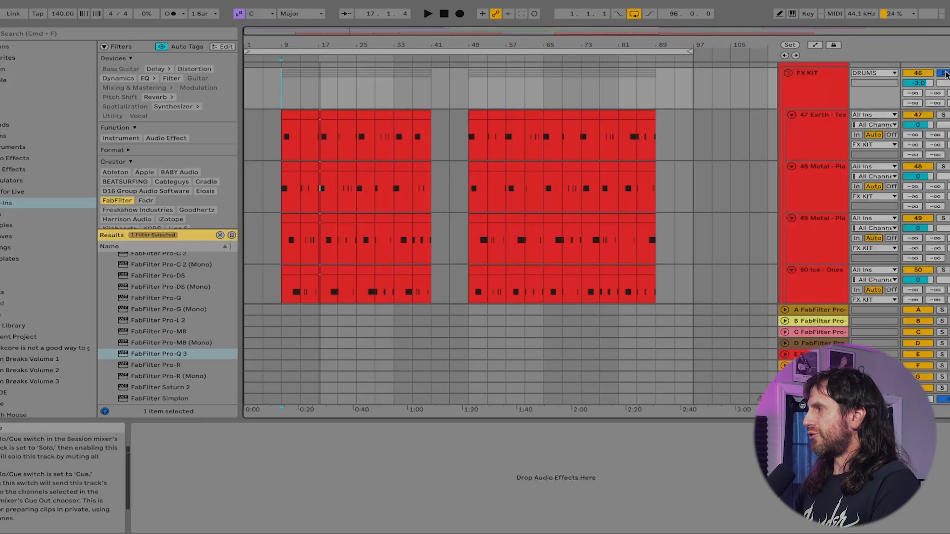
click(788, 73)
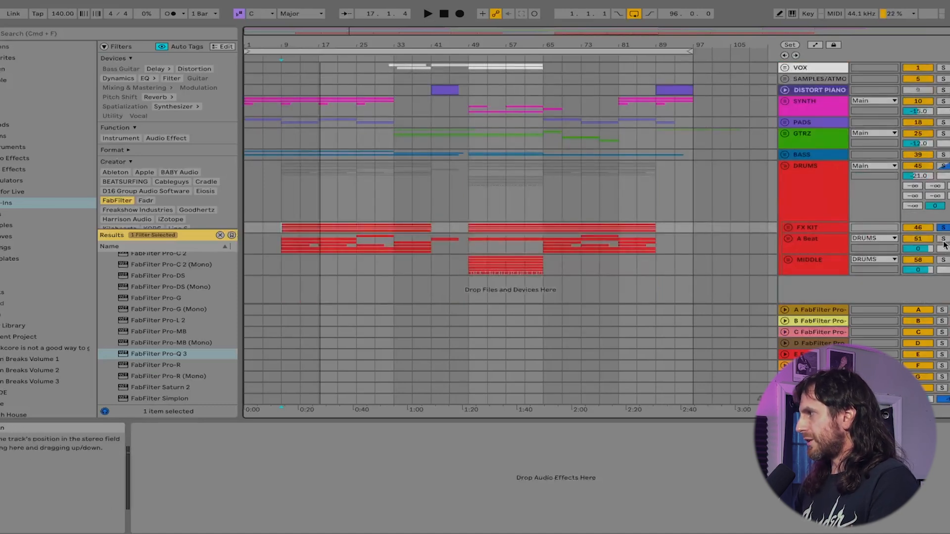
Add the A Beat group to the solo and play it together with FX KIT from bar 9
click(943, 241)
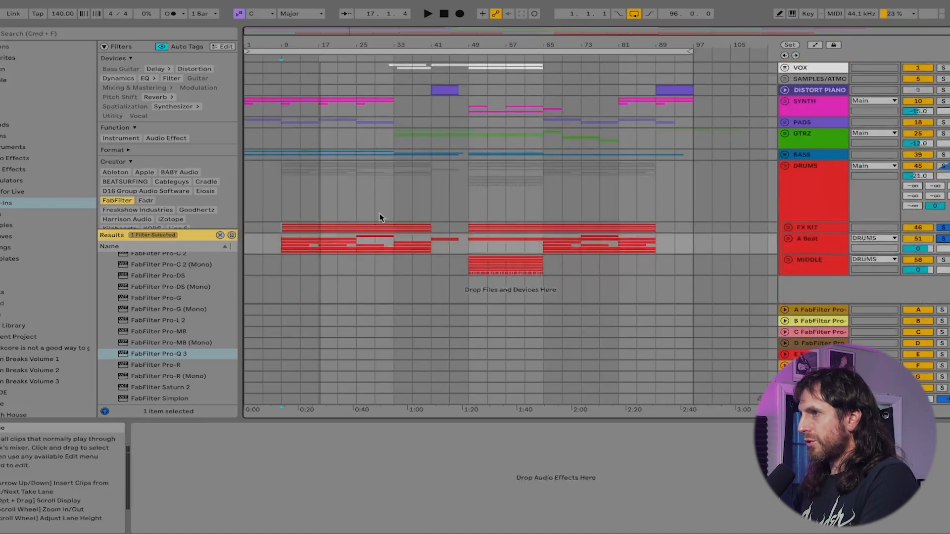
click(281, 226)
key(space)
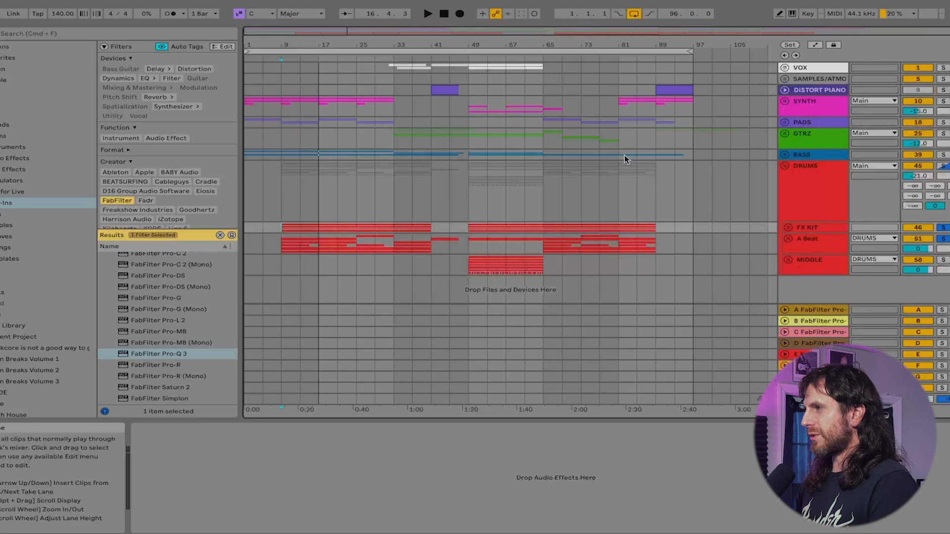
Solo the MIDDLE drum group at bar 49 and unfold it to show its individual tracks
click(469, 262)
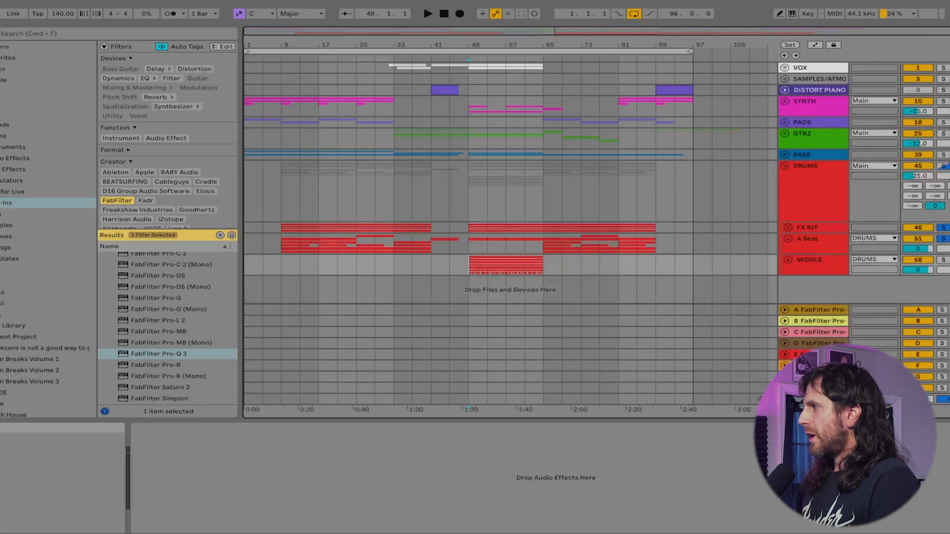
click(943, 259)
double_click(817, 261)
double_click(842, 260)
scroll(714, 248, down, 5)
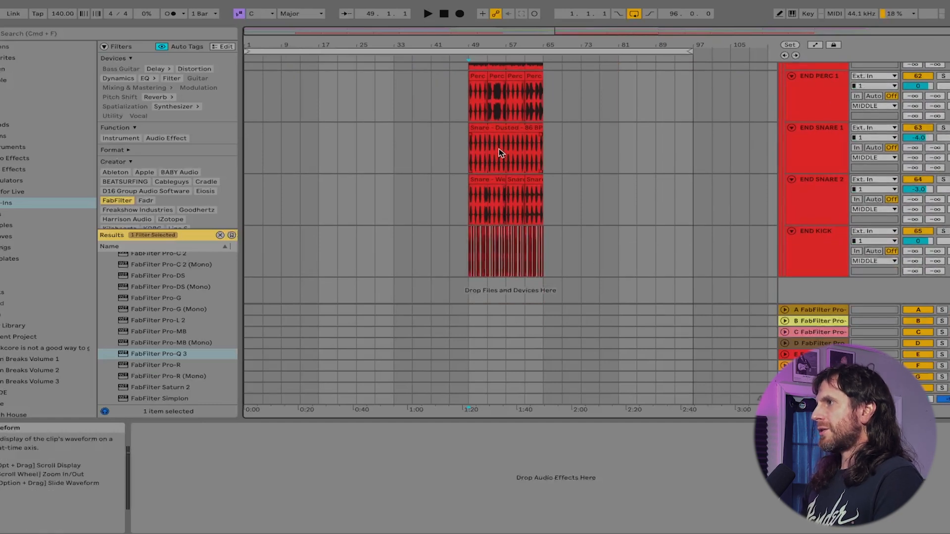
scroll(498, 149, up, 3)
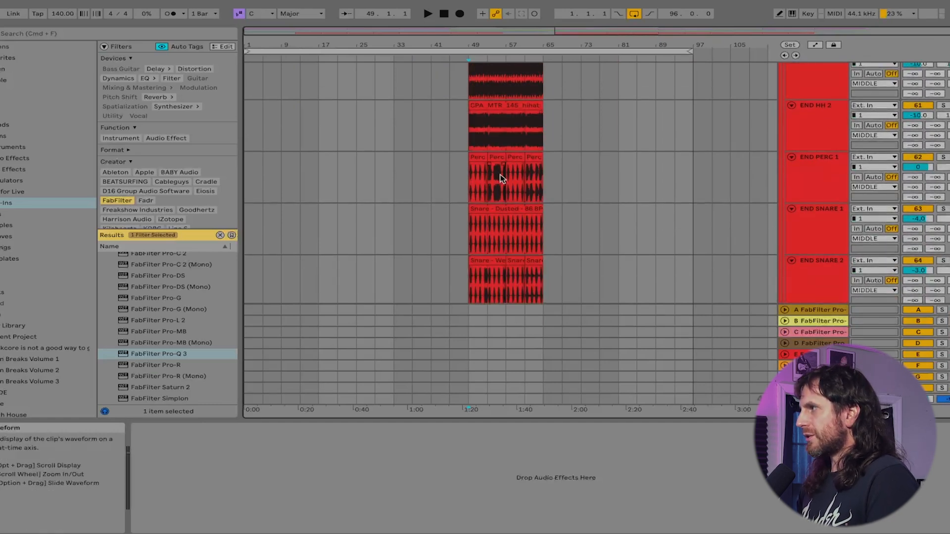
scroll(500, 177, up, 5)
Examine the MIDDLE group's drum loops, hi-hats, percussion, snares and kick up close between bars 49 and 65
drag(492, 45, 492, 124)
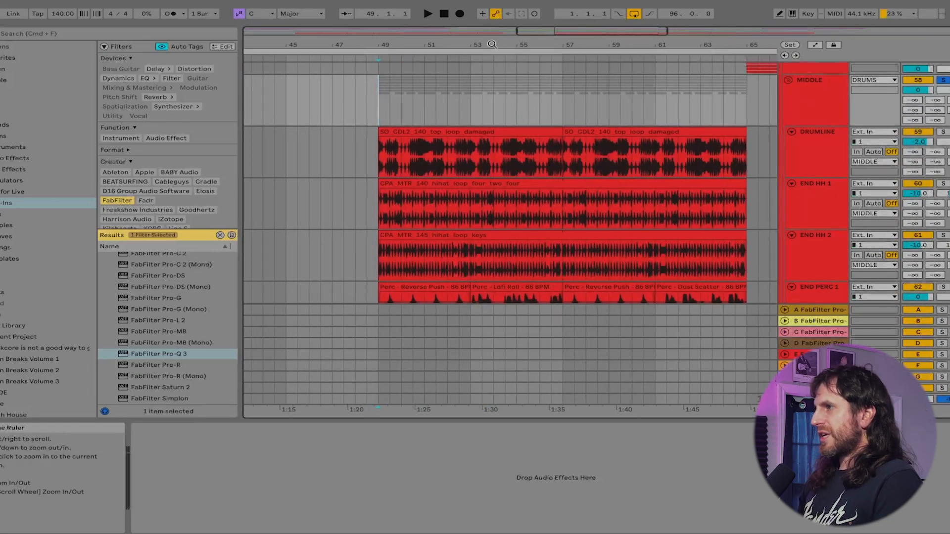
scroll(564, 183, down, 3)
scroll(565, 182, right, 3)
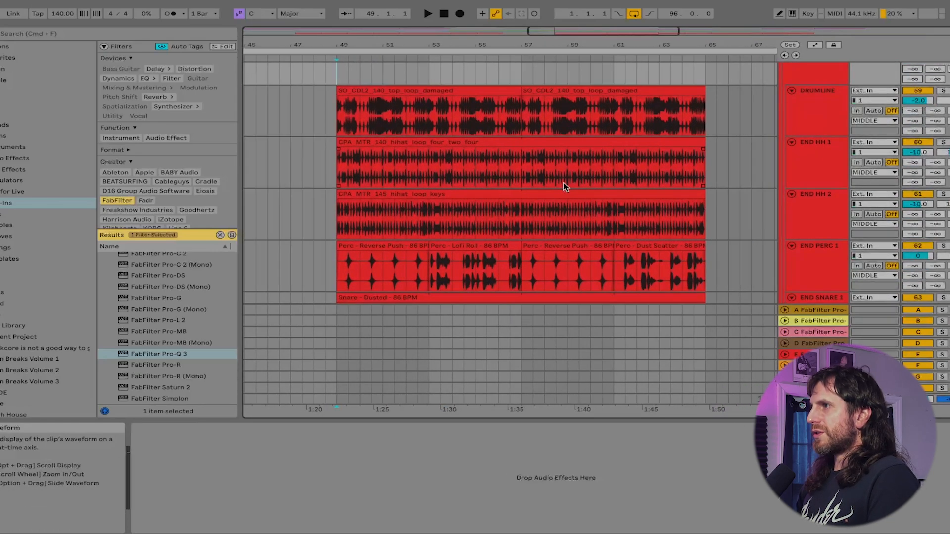
click(347, 160)
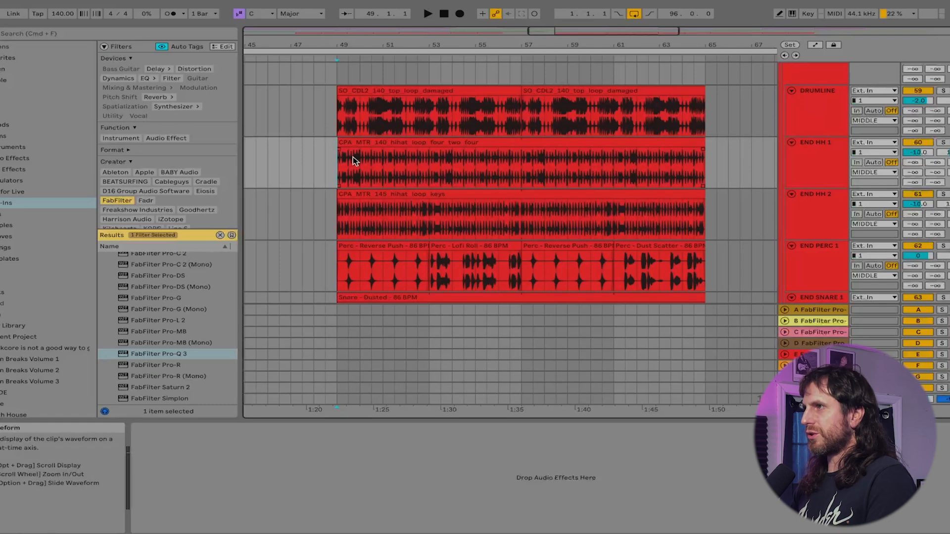
scroll(363, 159, down, 5)
scroll(363, 159, right, 1)
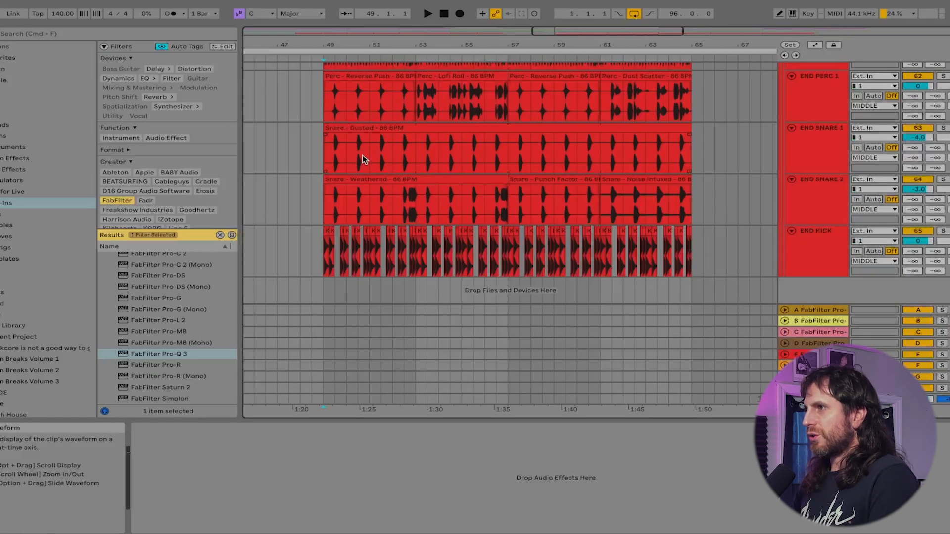
scroll(364, 158, up, 5)
scroll(363, 159, right, 1)
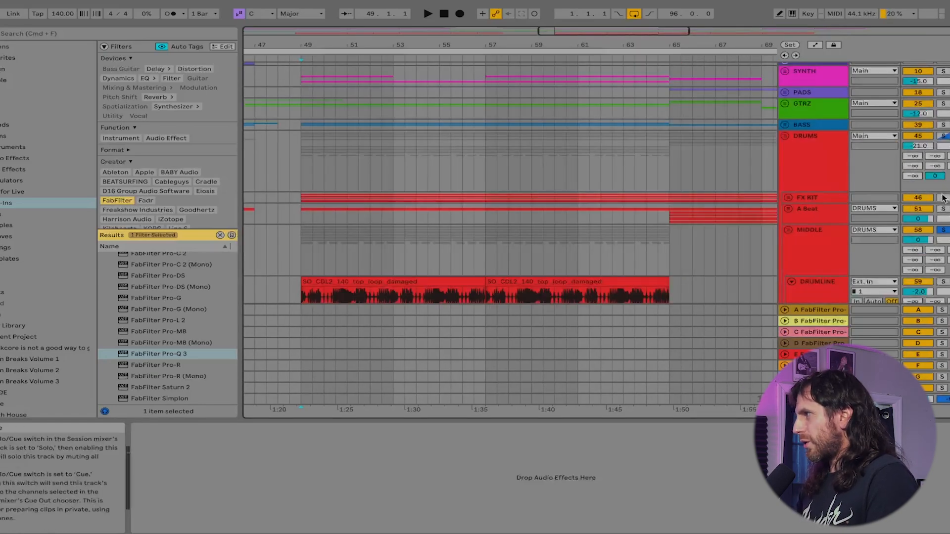
Play the soloed MIDDLE group from bar 49 while reviewing its tracks
click(302, 248)
key(space)
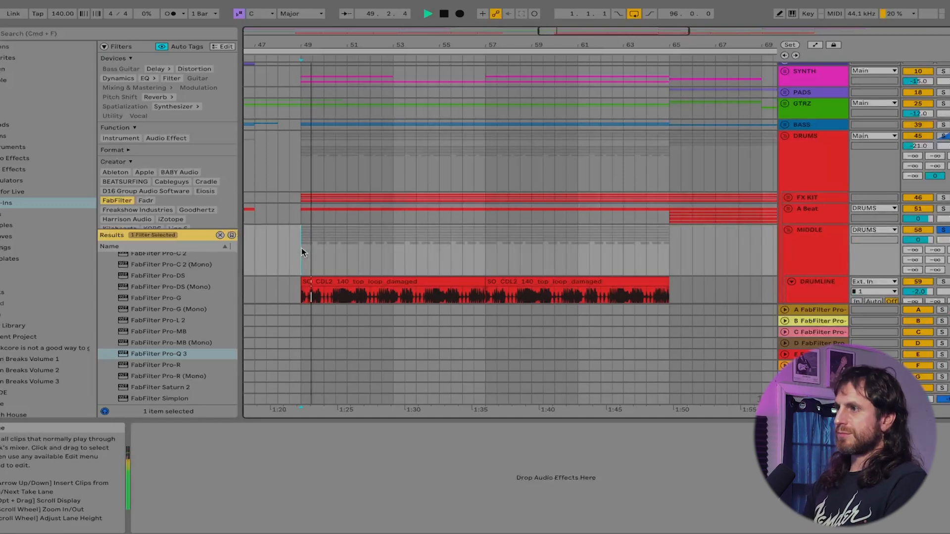
scroll(538, 216, down, 3)
scroll(539, 216, down, 3)
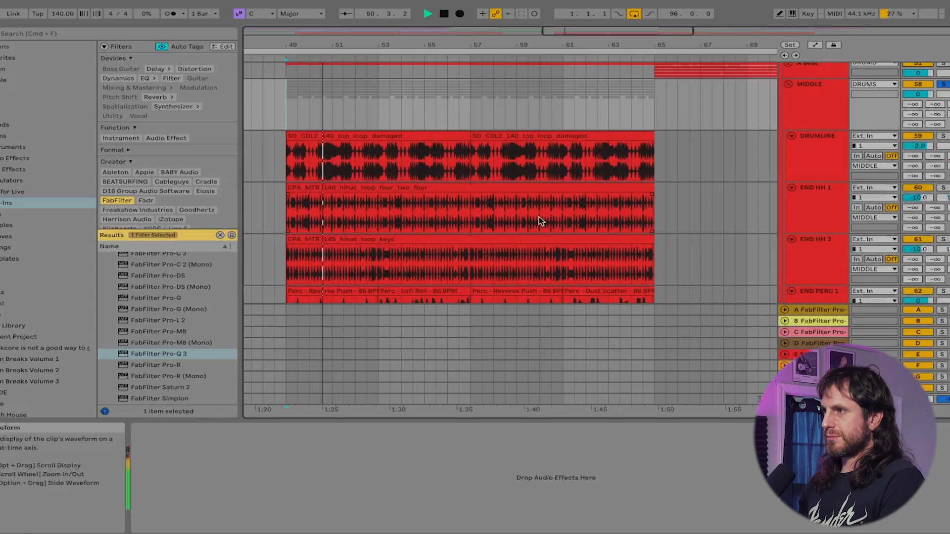
scroll(539, 217, down, 2)
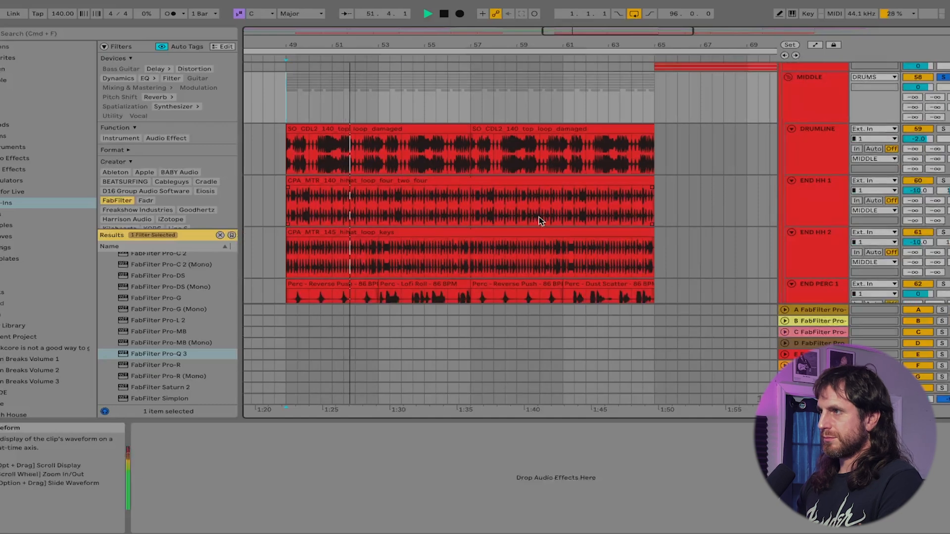
scroll(539, 216, down, 3)
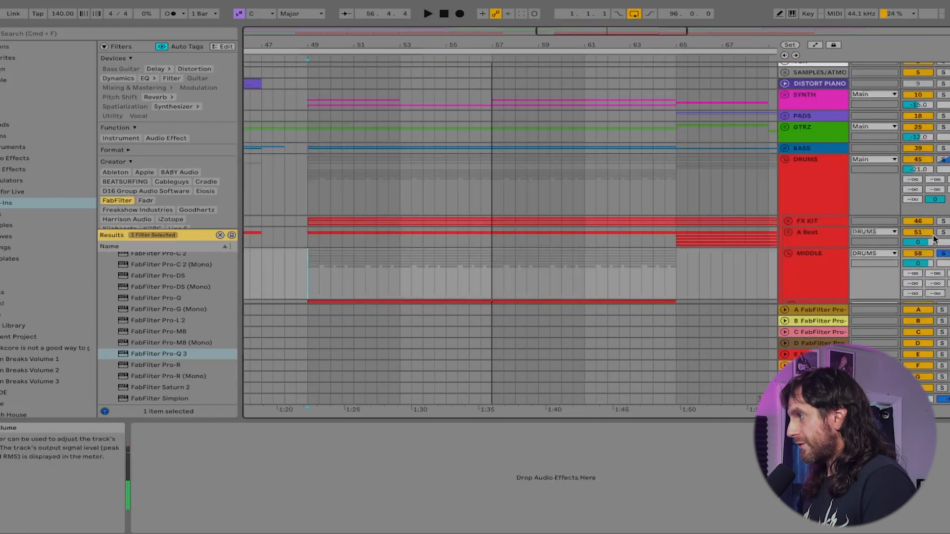
Solo FX KIT alongside MIDDLE, play both from bar 49 and review the unfolded FX KIT tracks
click(942, 221)
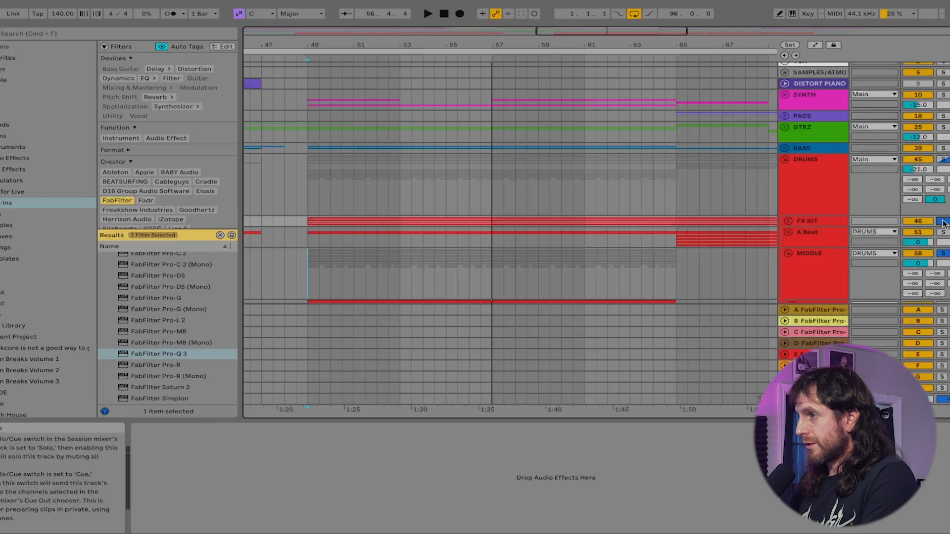
key(space)
click(788, 219)
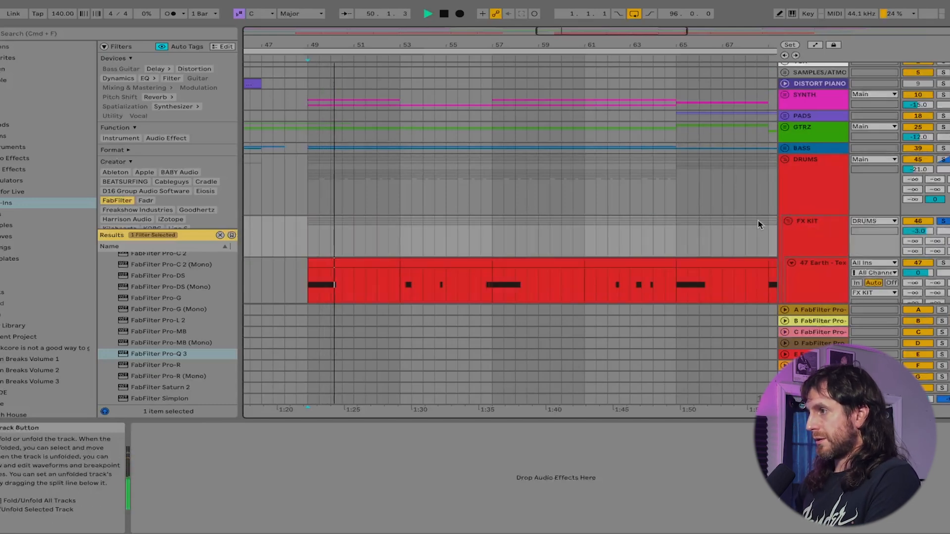
scroll(747, 218, down, 10)
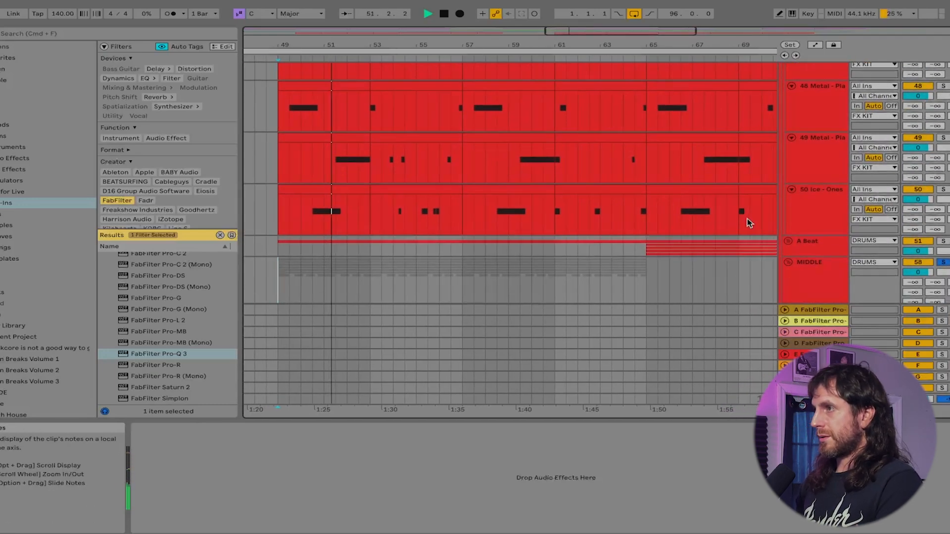
scroll(747, 218, up, 2)
scroll(746, 218, down, 2)
scroll(747, 218, up, 1)
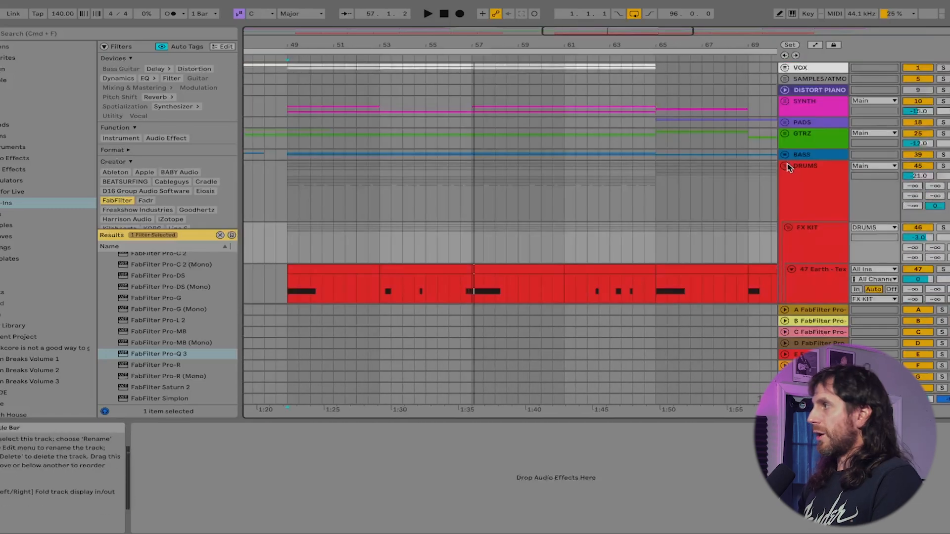
Fold the DRUMS group, unfold BASS and solo its 42 Wavetable track, showing the Wavetable instrument in the device chain
click(787, 165)
click(785, 154)
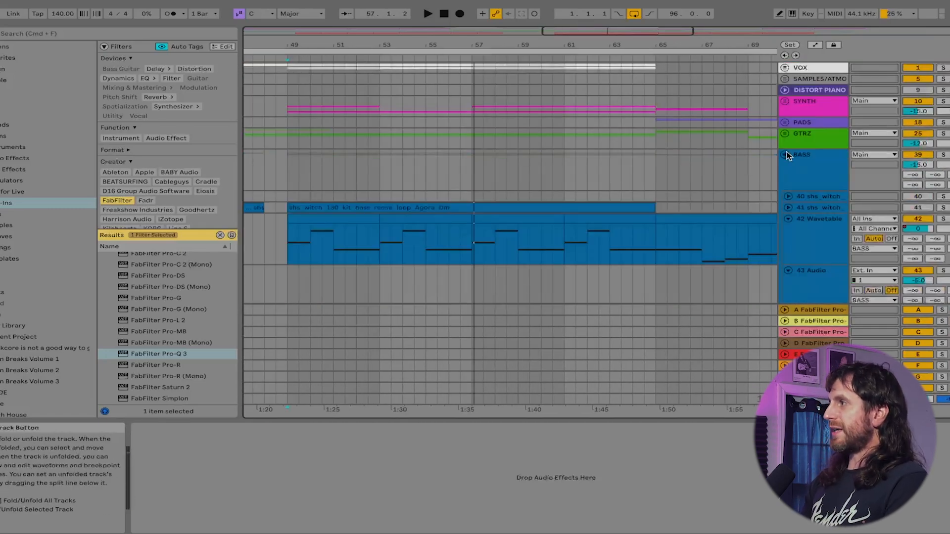
scroll(792, 158, down, 3)
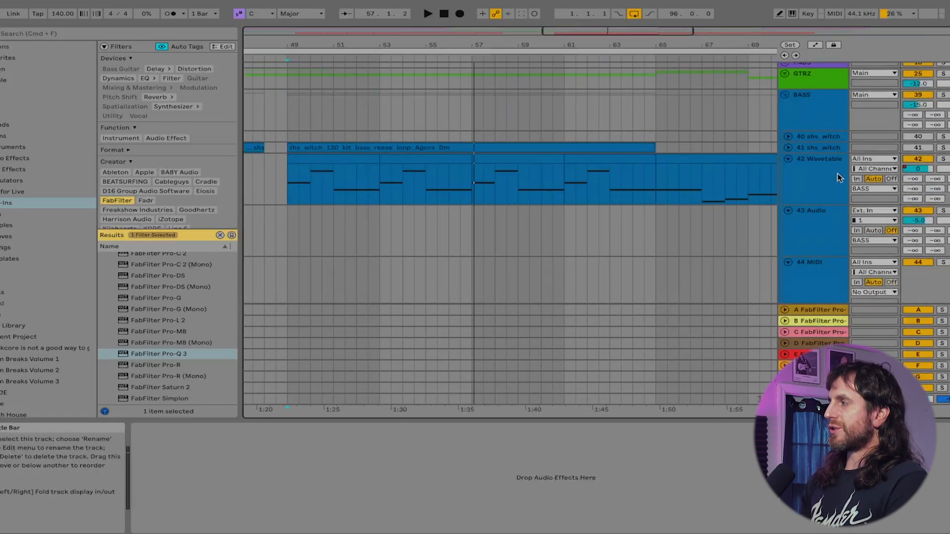
click(943, 160)
click(799, 179)
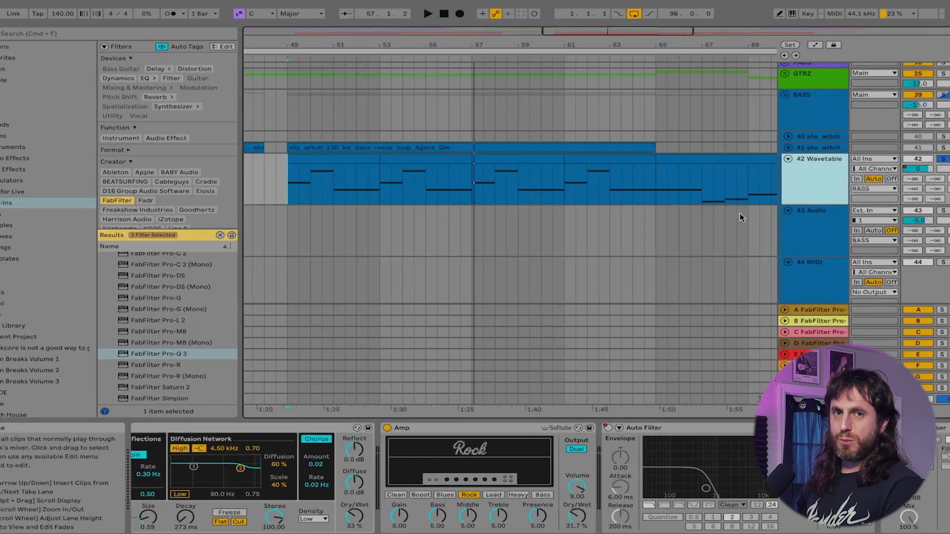
scroll(411, 434, left, 15)
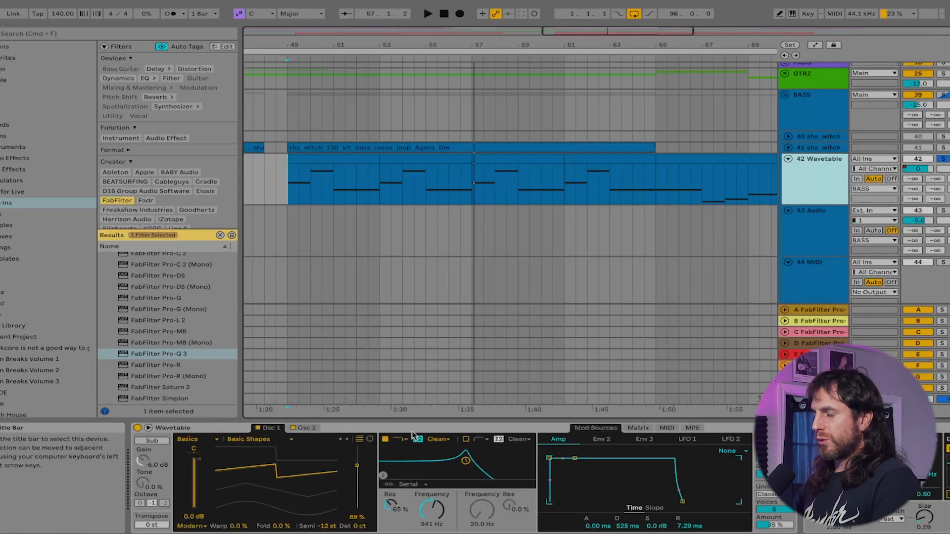
click(191, 430)
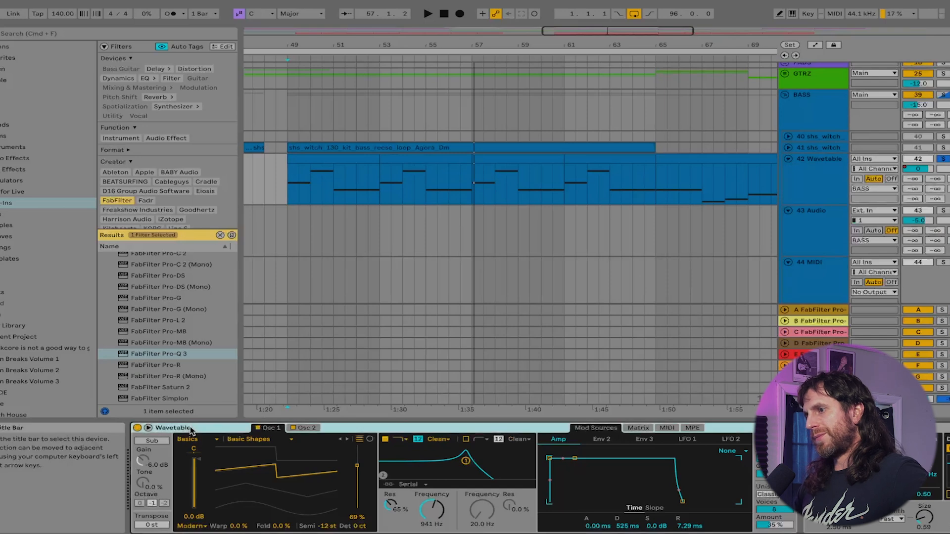
Review 42 Wavetable's two oscillators and its Reverb, Amp, Auto Filter and Compressor effects, and play the soloed bass from bar 1
click(314, 430)
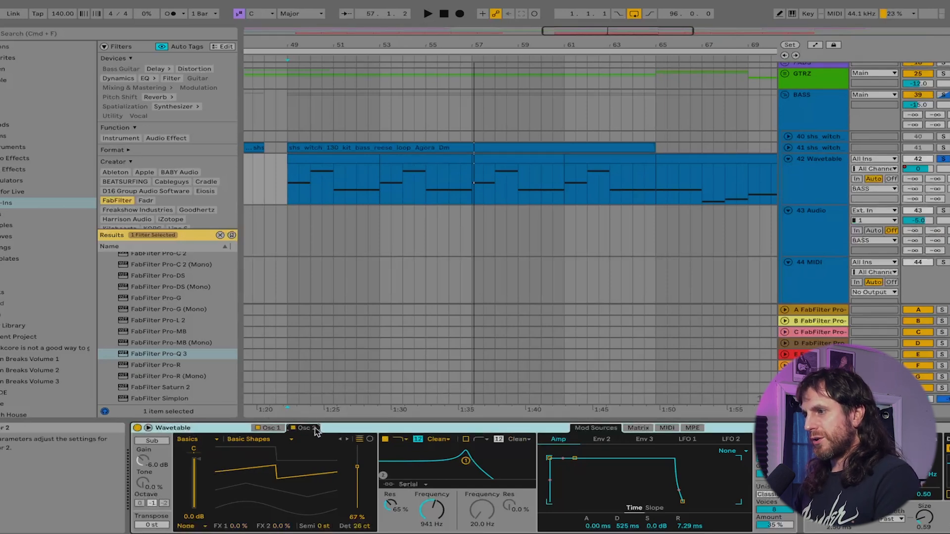
click(271, 428)
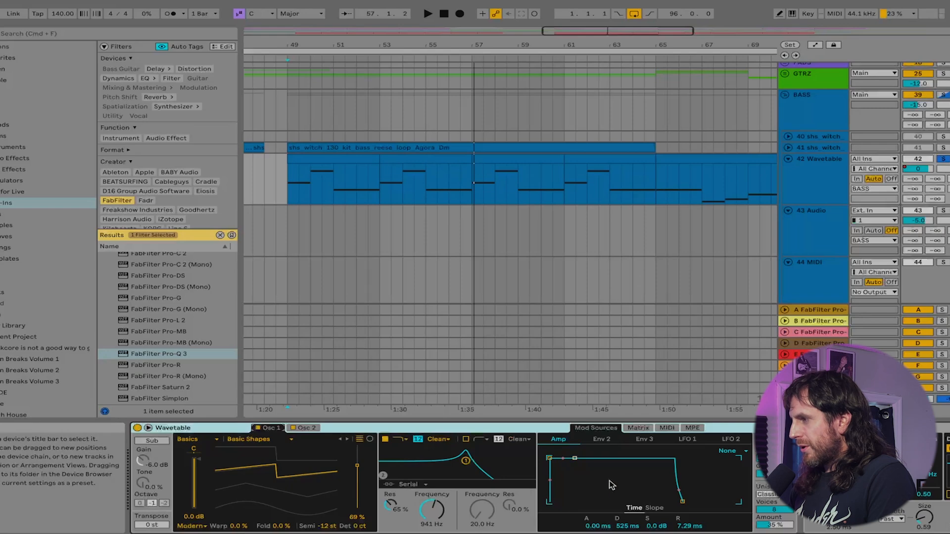
scroll(700, 482, right, 5)
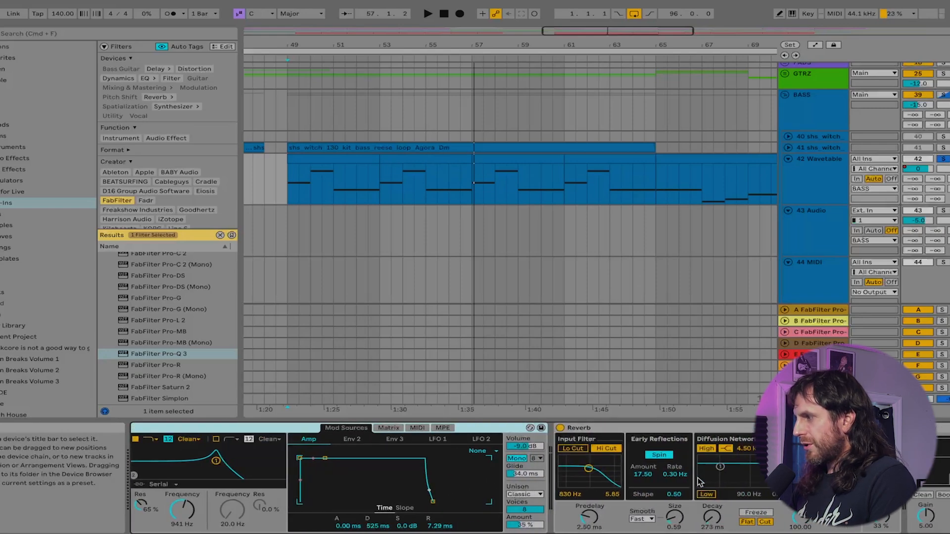
scroll(700, 483, right, 7)
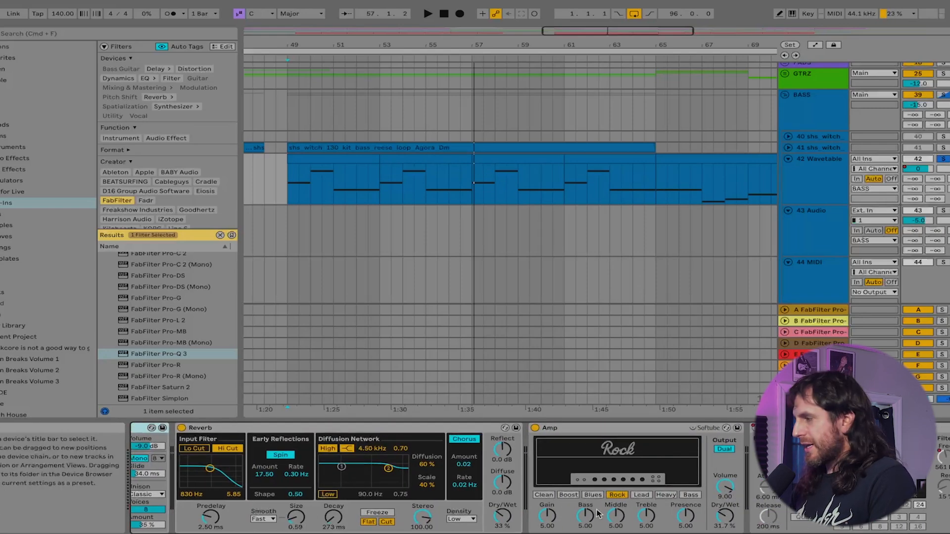
scroll(633, 507, right, 12)
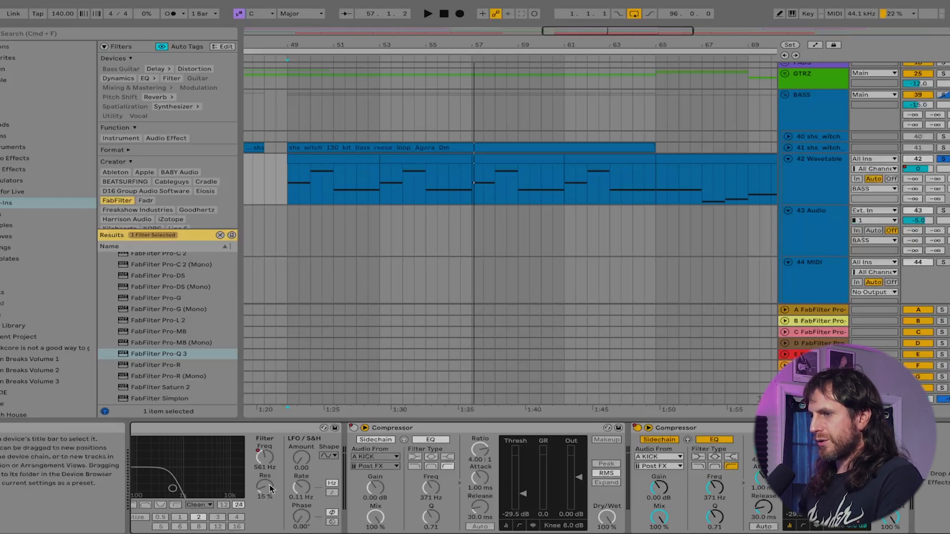
scroll(270, 487, left, 4)
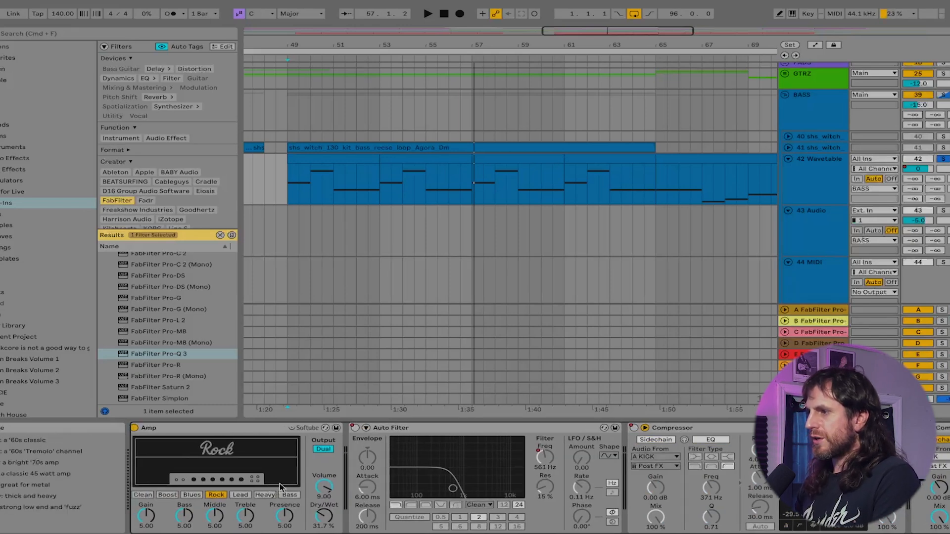
scroll(279, 488, left, 2)
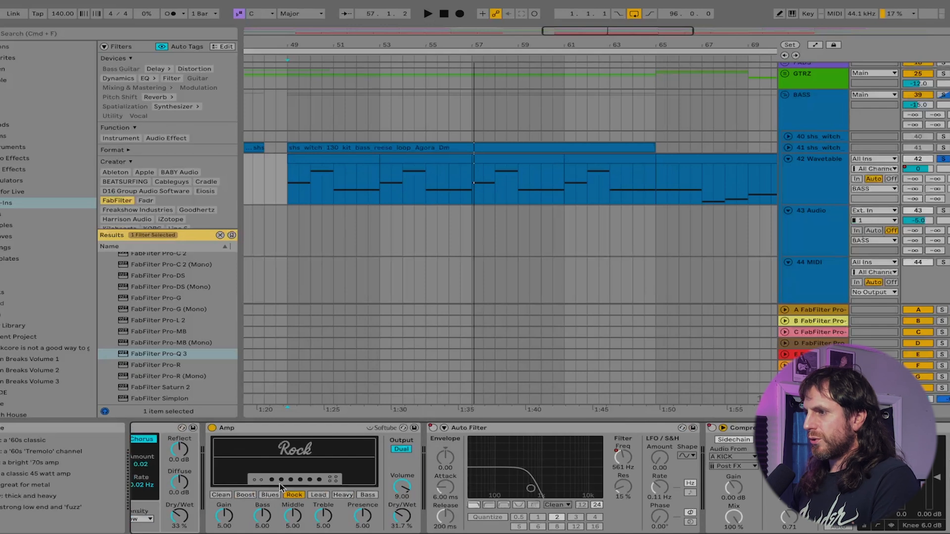
scroll(280, 487, left, 2)
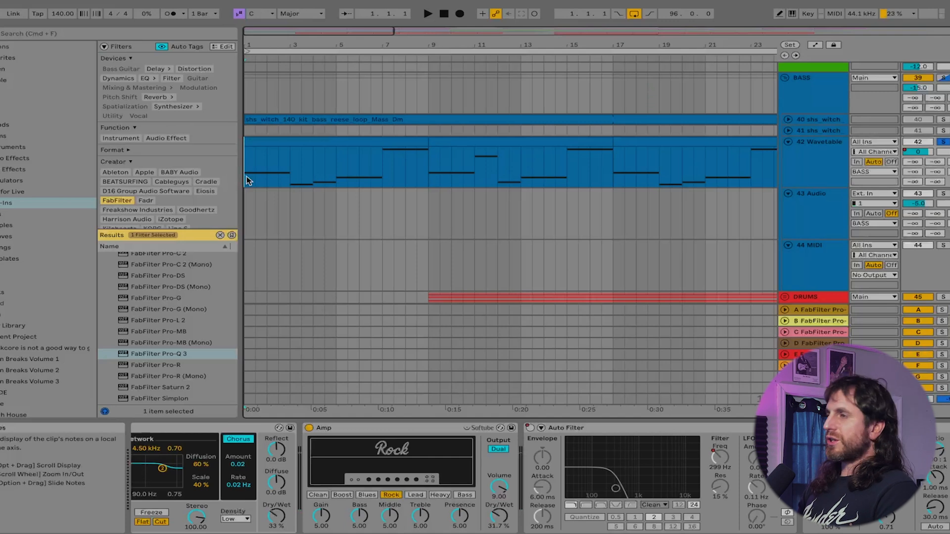
key(space)
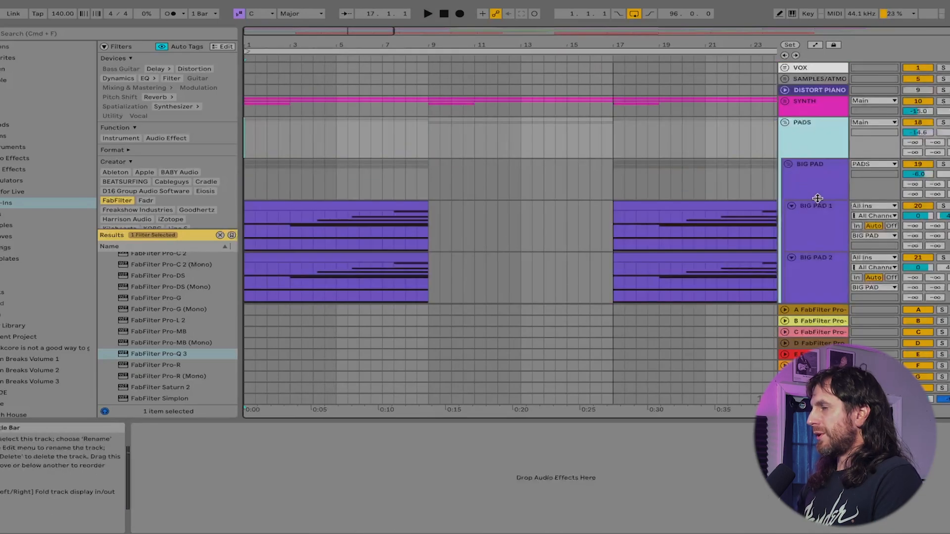
Solo the PADS group, play it from bar 1 and inspect the MIDI notes of the BIG PAD clip, including the last C5 note
scroll(817, 198, down, 3)
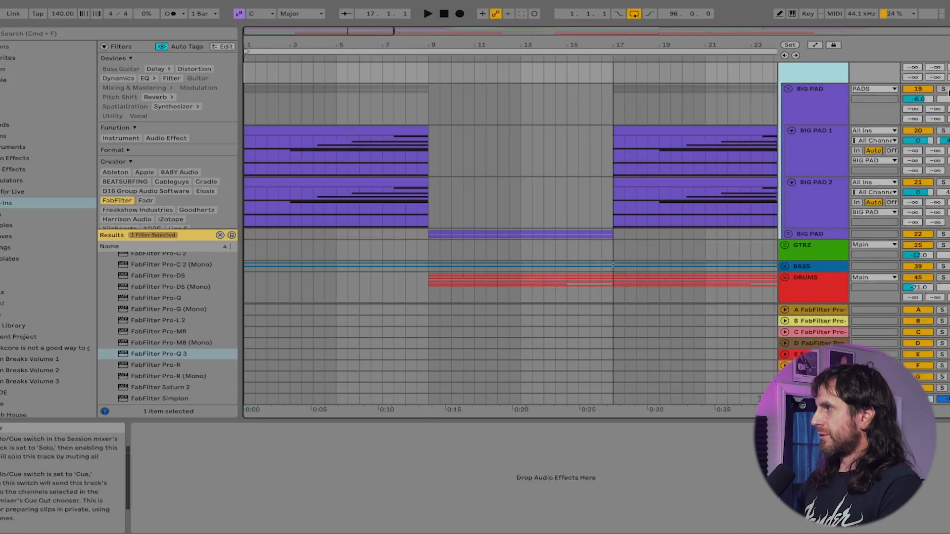
scroll(593, 148, up, 3)
click(444, 14)
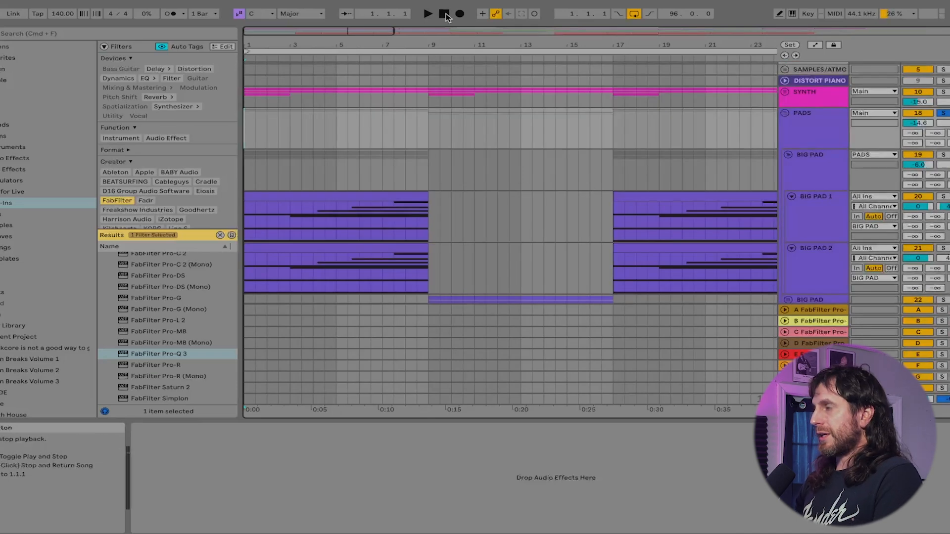
key(space)
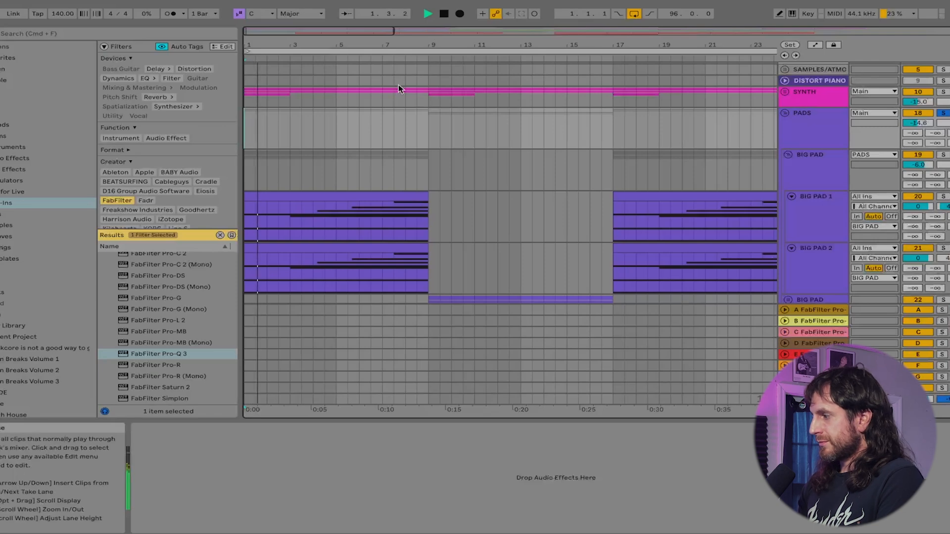
scroll(434, 192, down, 3)
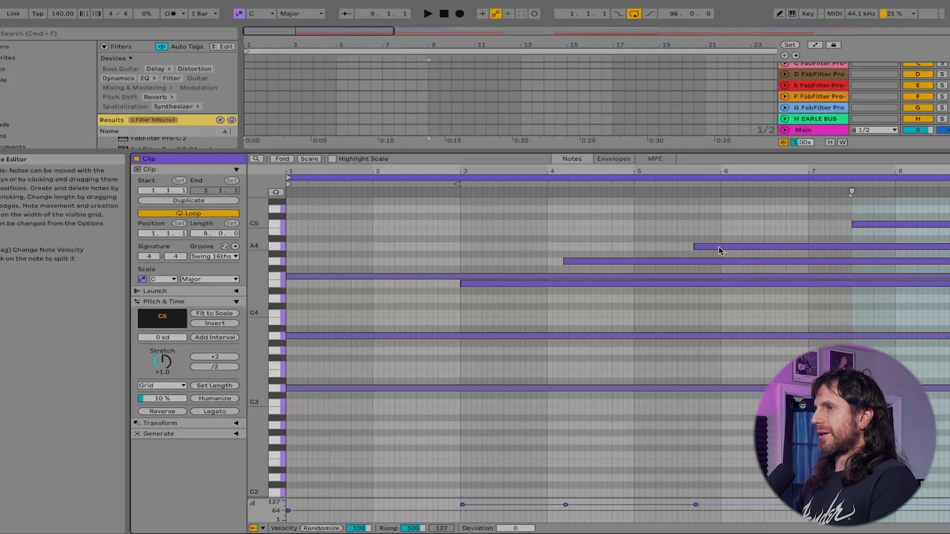
click(901, 225)
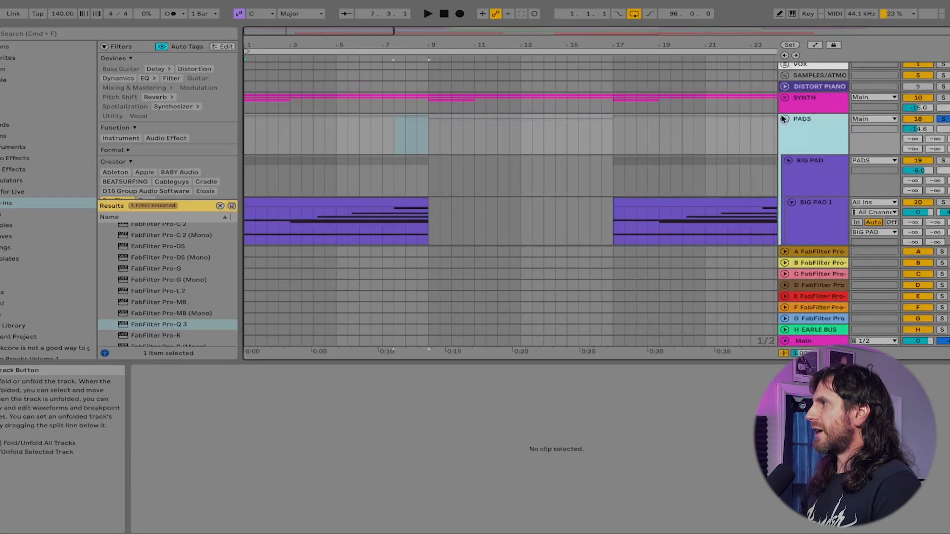
Fold PADS, unfold the SYNTH group, and solo and play its BELLS track from bar 1
click(784, 120)
click(784, 101)
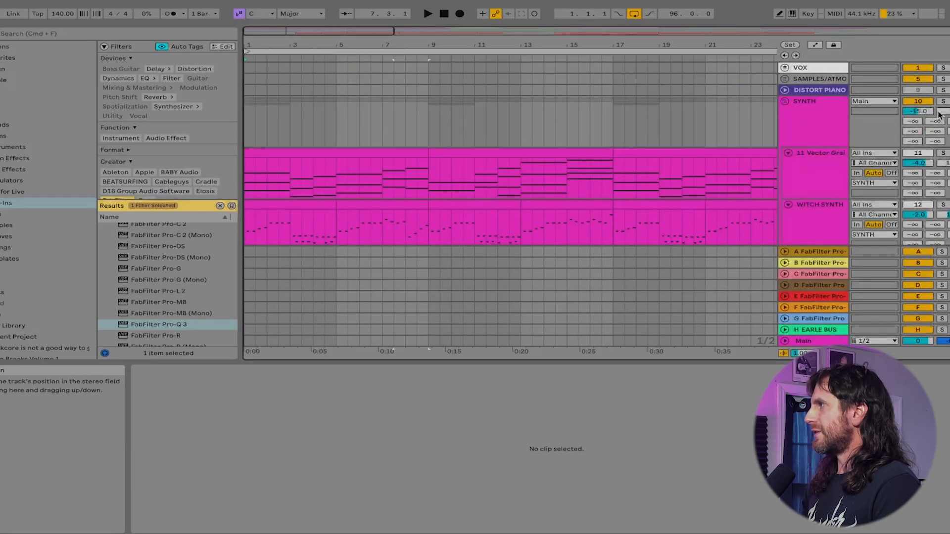
scroll(720, 196, down, 3)
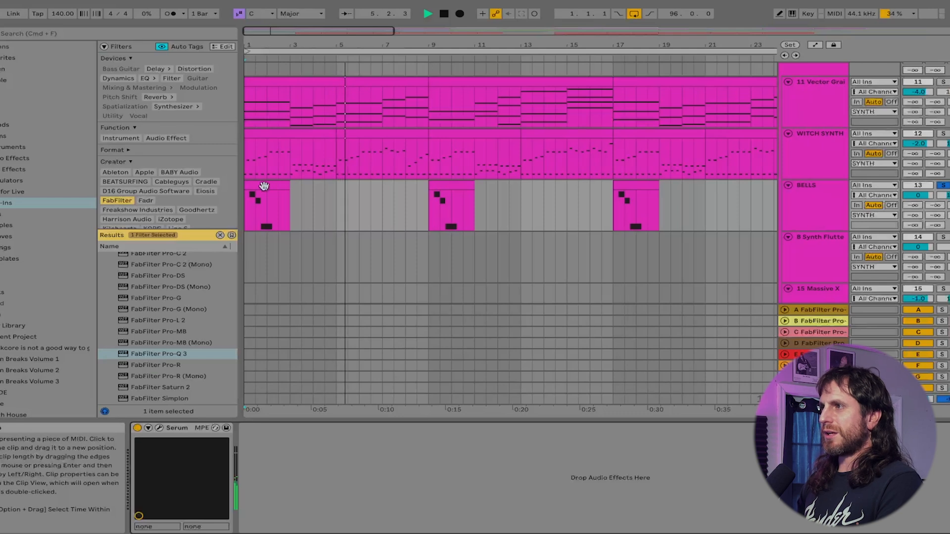
key(space)
Solo the 11 Vector Grain track instead of BELLS and review its device chain from the Envelope MIDI onward
click(827, 108)
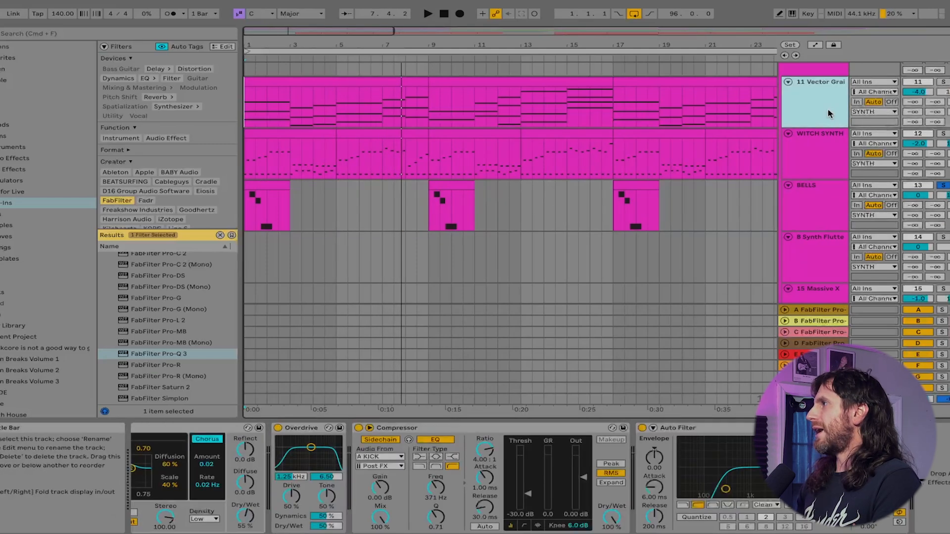
click(944, 83)
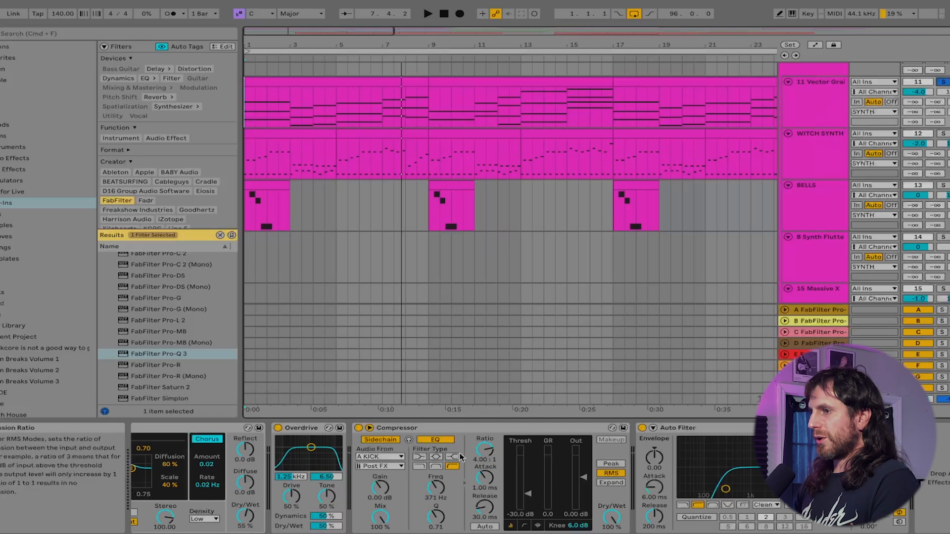
scroll(705, 433, left, 10)
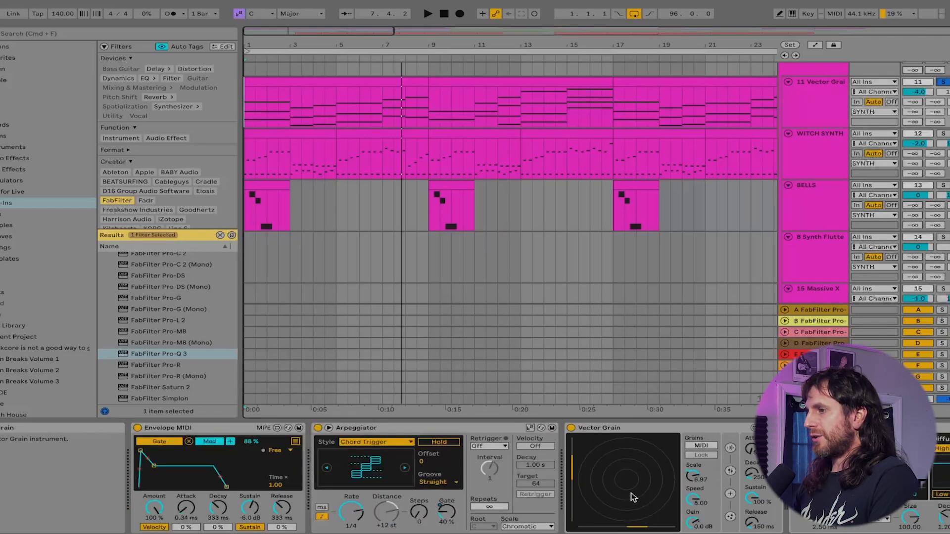
scroll(632, 498, right, 5)
Deactivate Vector Grain's Envelope MIDI and Arpeggiator devices and play the track from bar 1 without them
click(523, 447)
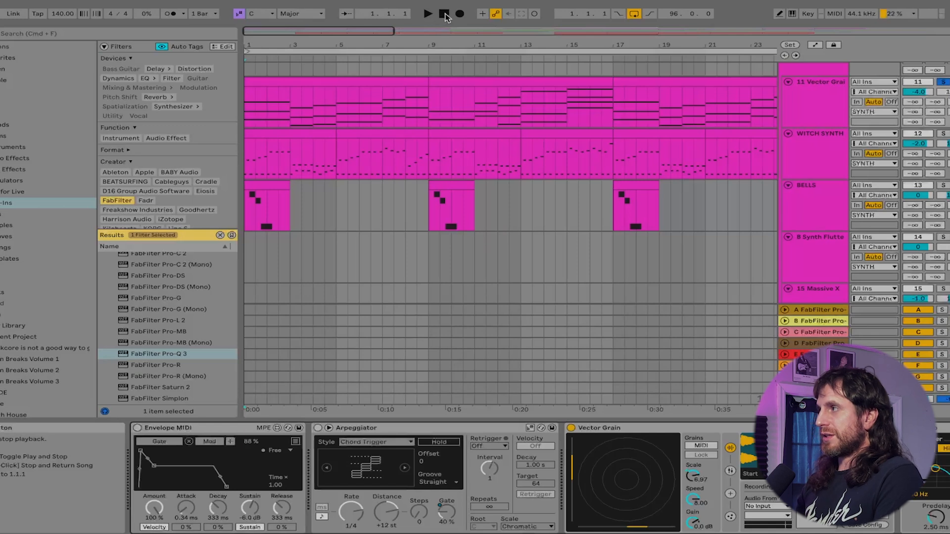
key(space)
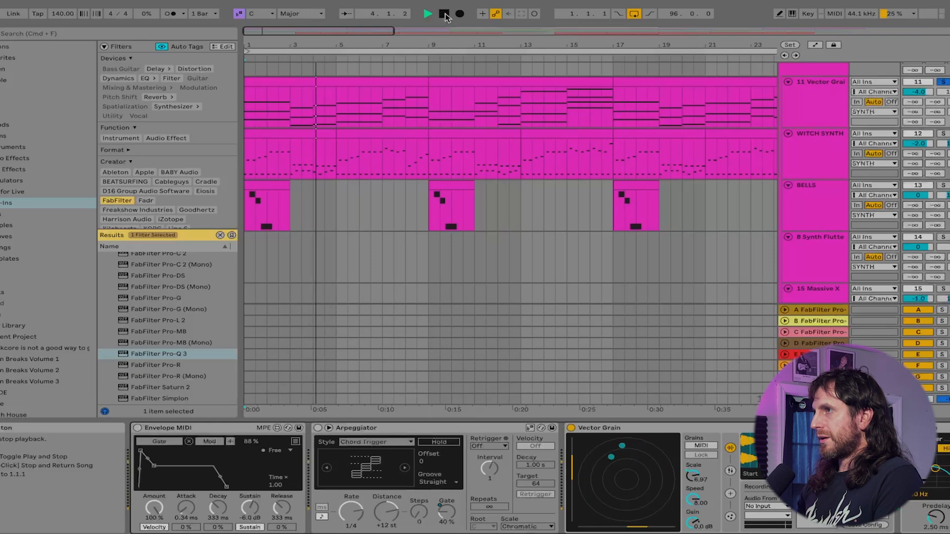
click(445, 16)
Examine the Reverb, Overdrive, Compressor and Auto Filter settings on the Vector Grain track
scroll(707, 499, right, 15)
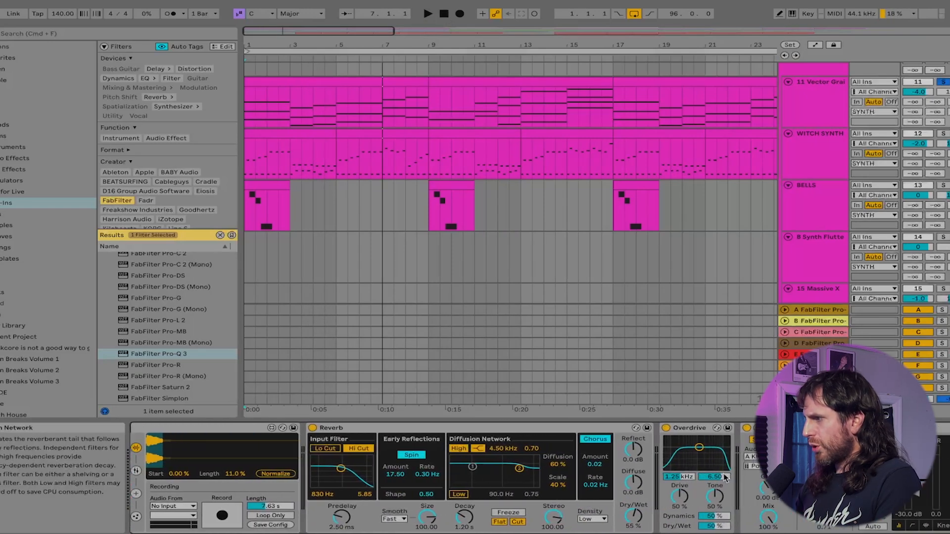
scroll(723, 473, right, 10)
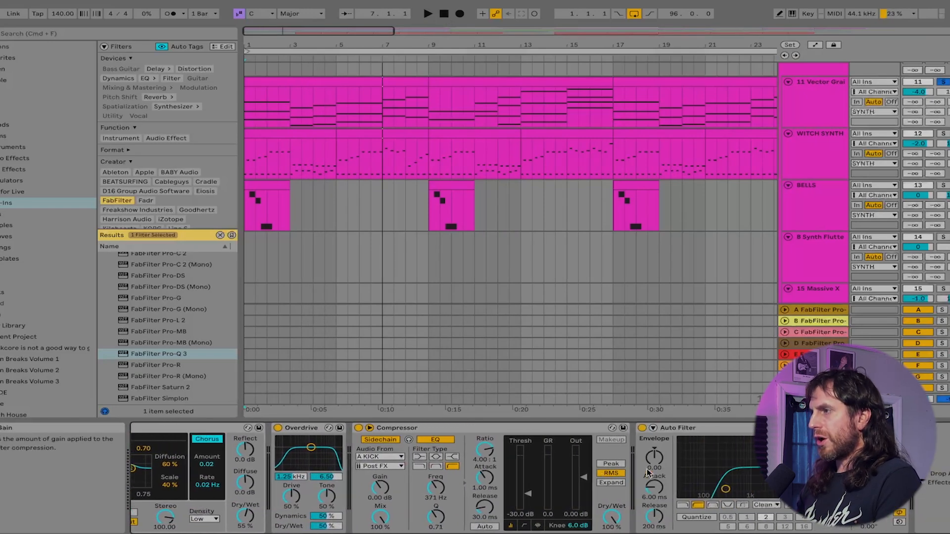
scroll(646, 469, left, 20)
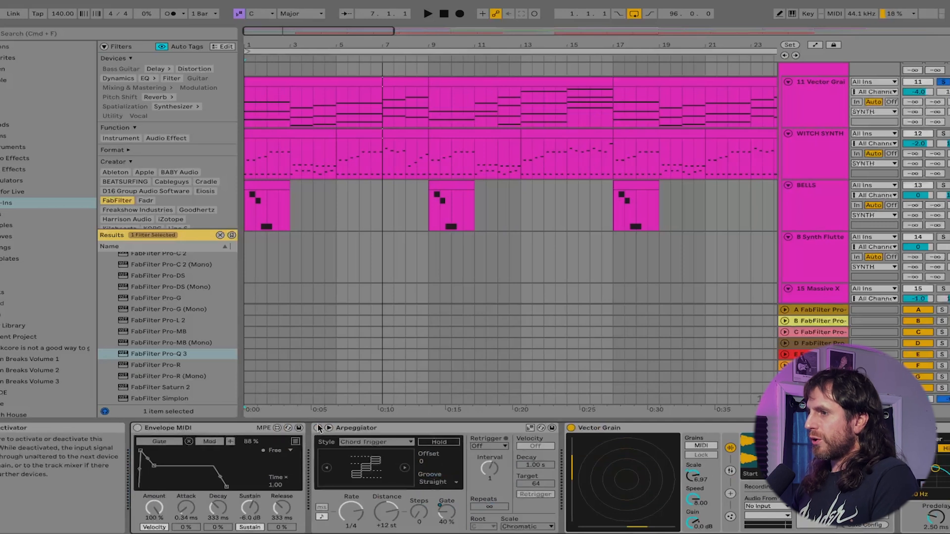
Reactivate the Arpeggiator and Envelope MIDI on the Vector Grain track and play it from bar 1
click(319, 429)
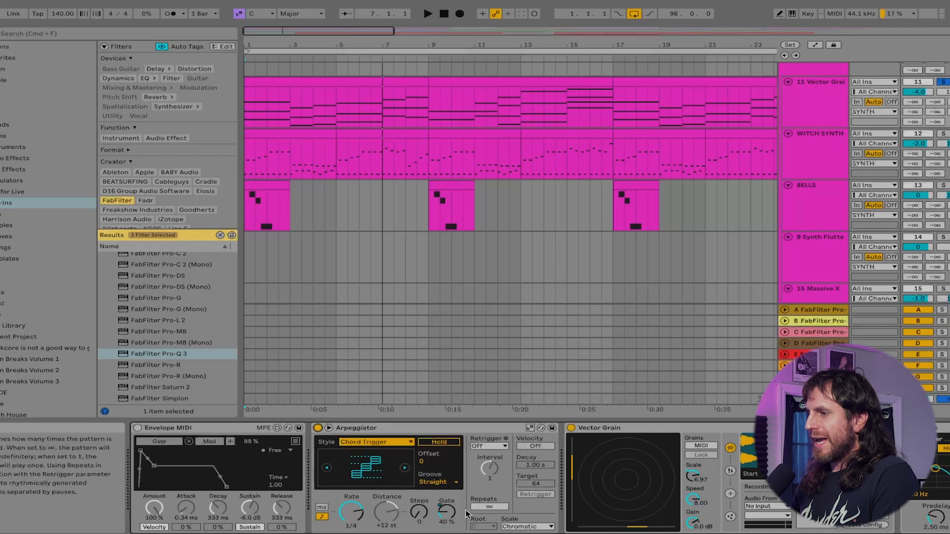
click(137, 428)
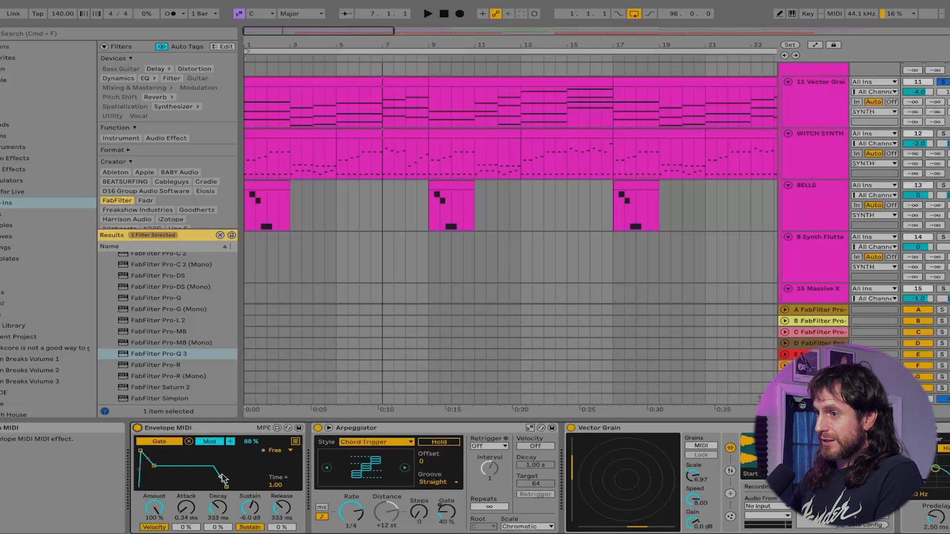
key(space)
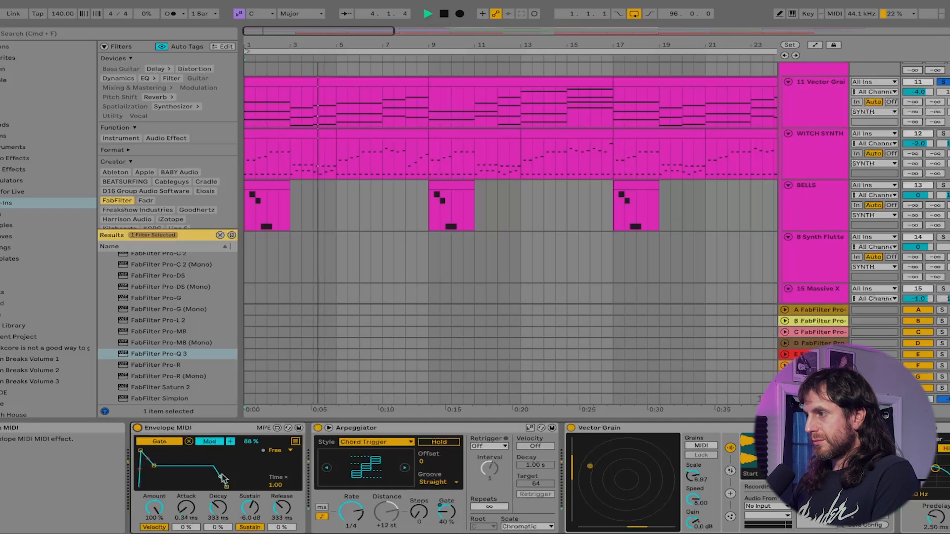
key(space)
Solo the WITCH SYNTH track and review its Arpeggiator, Envelope MIDI, Wavetable, Reverb, Pedal, Compressor and Auto Filter
click(941, 134)
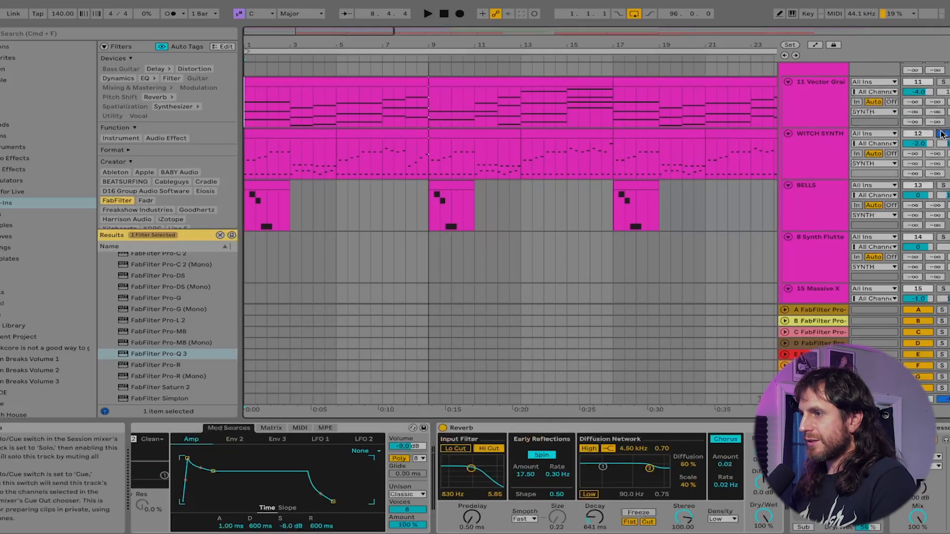
click(874, 194)
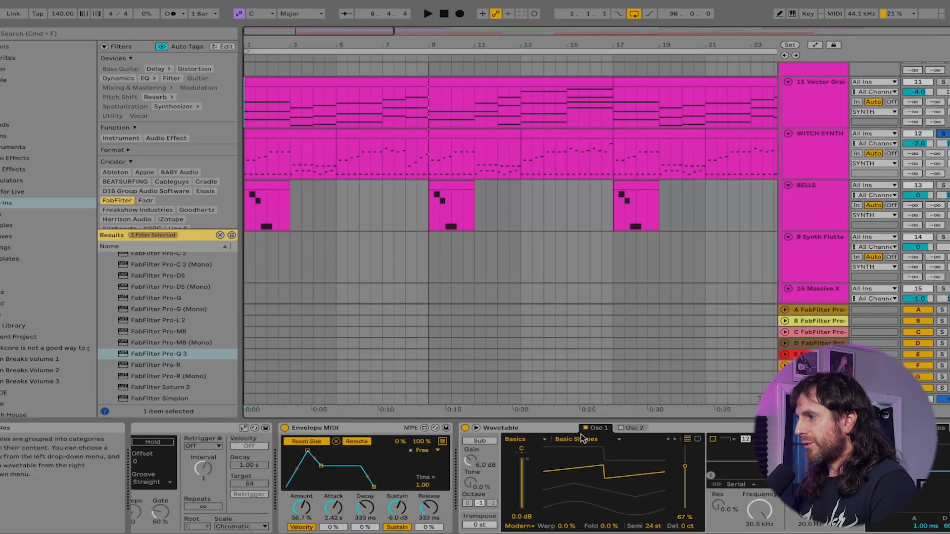
scroll(581, 475, right, 3)
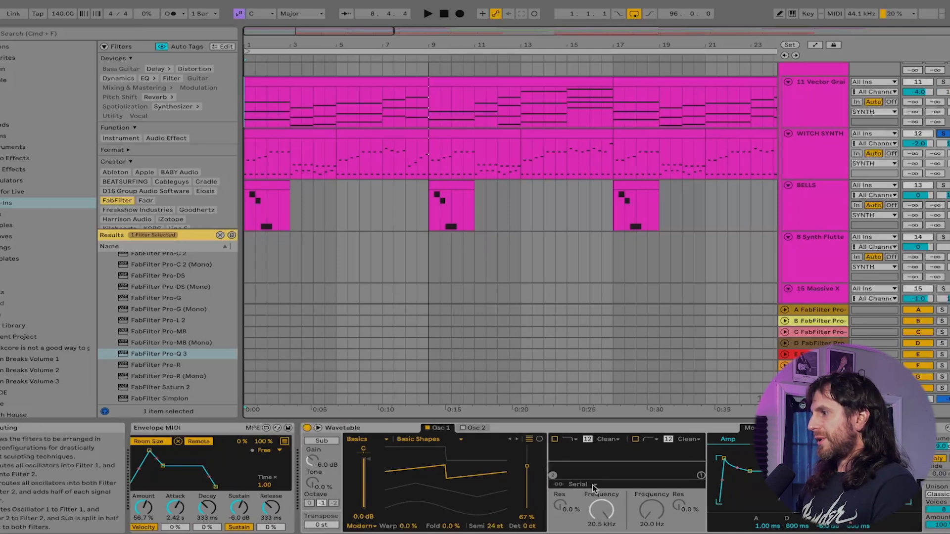
scroll(585, 460, right, 4)
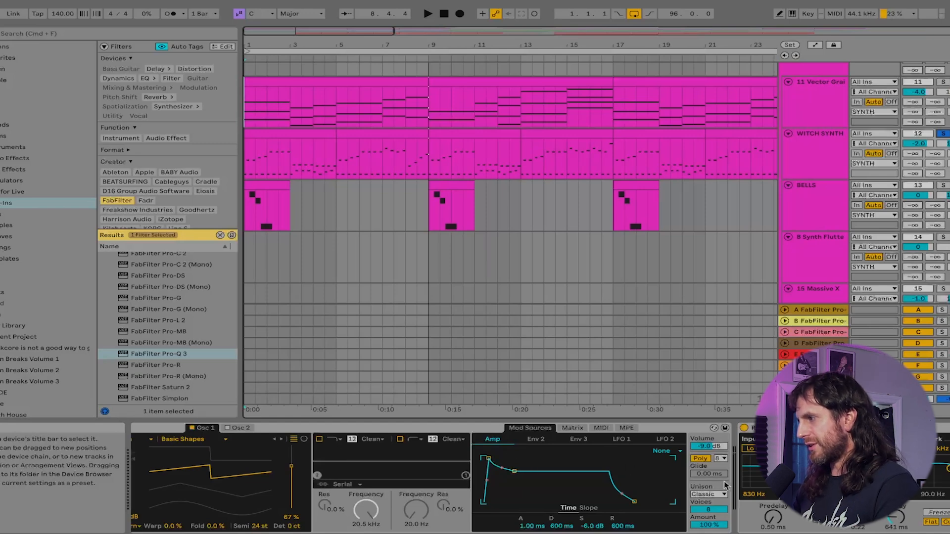
scroll(723, 485, right, 4)
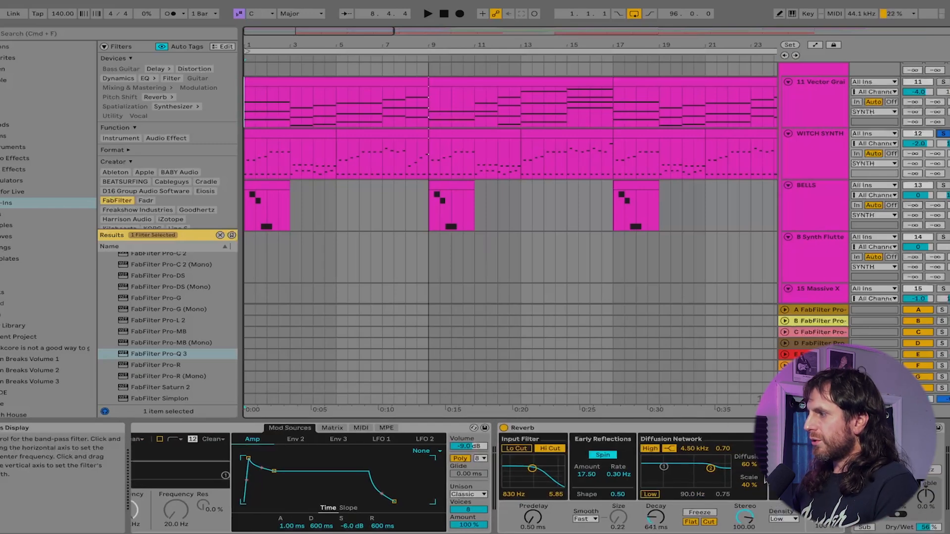
scroll(742, 479, right, 5)
scroll(627, 477, right, 4)
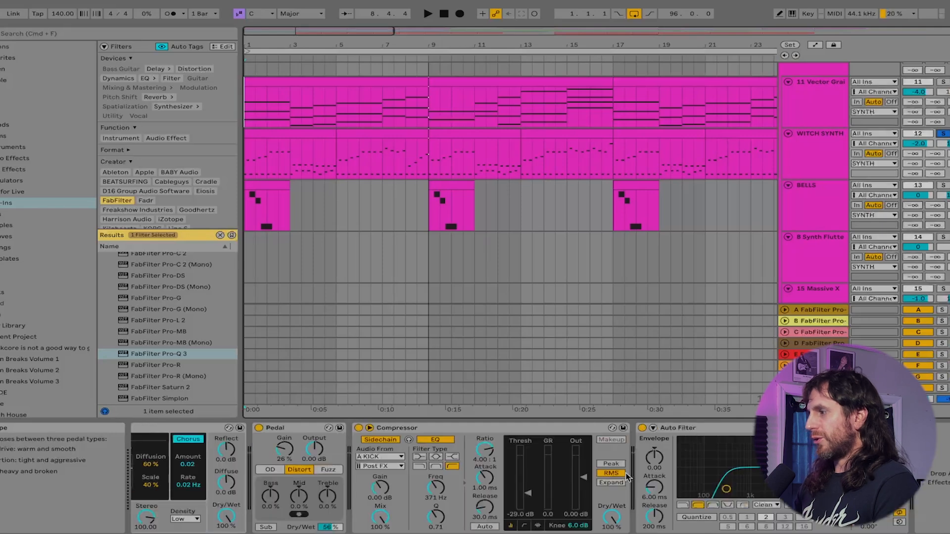
scroll(498, 474, left, 15)
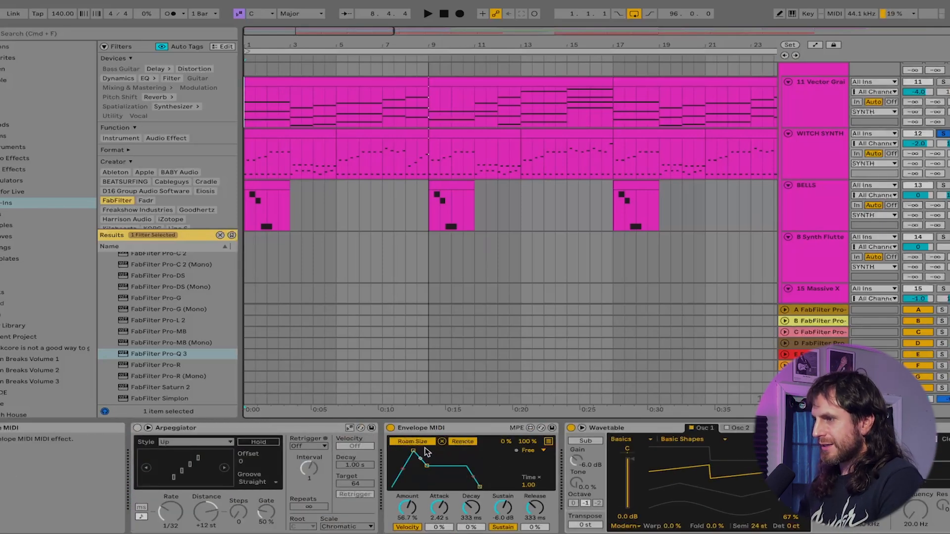
scroll(457, 481, right, 2)
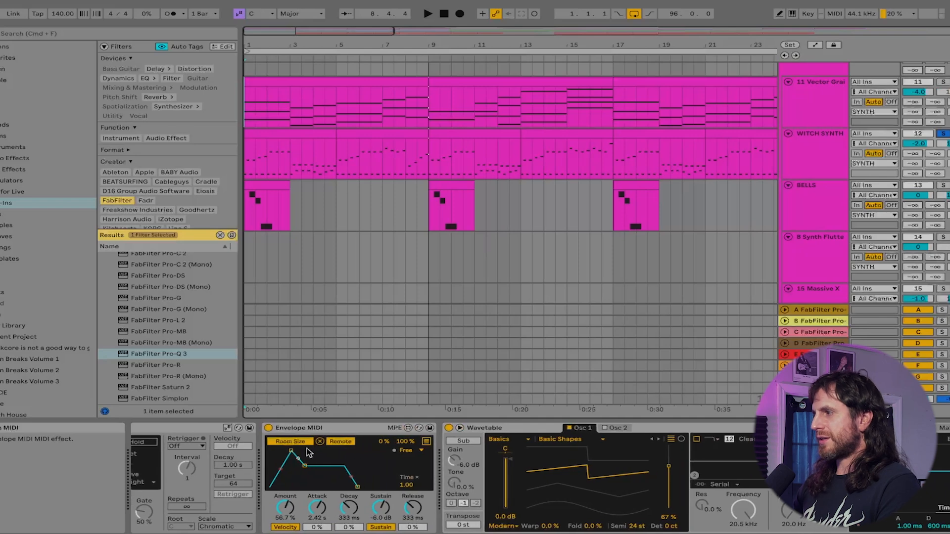
Examine the WITCH SYNTH track's Envelope MIDI device mapped to Room Size and the Reverb device it modulates
scroll(711, 477, right, 5)
scroll(711, 477, right, 5)
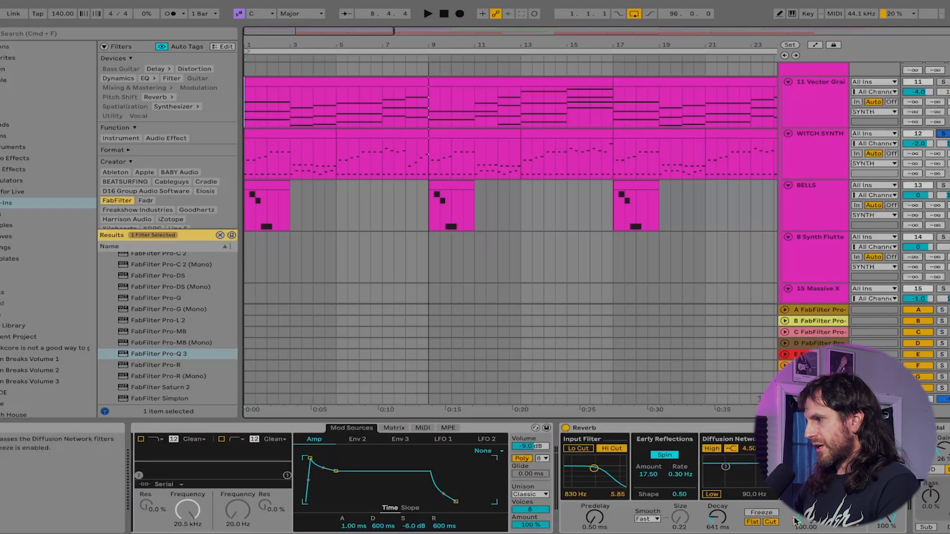
scroll(679, 523, left, 10)
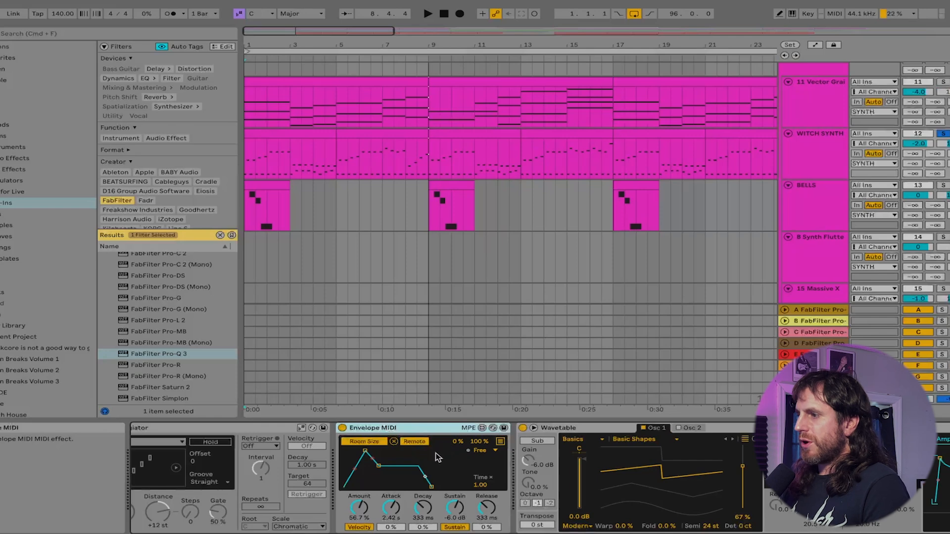
scroll(441, 463, left, 2)
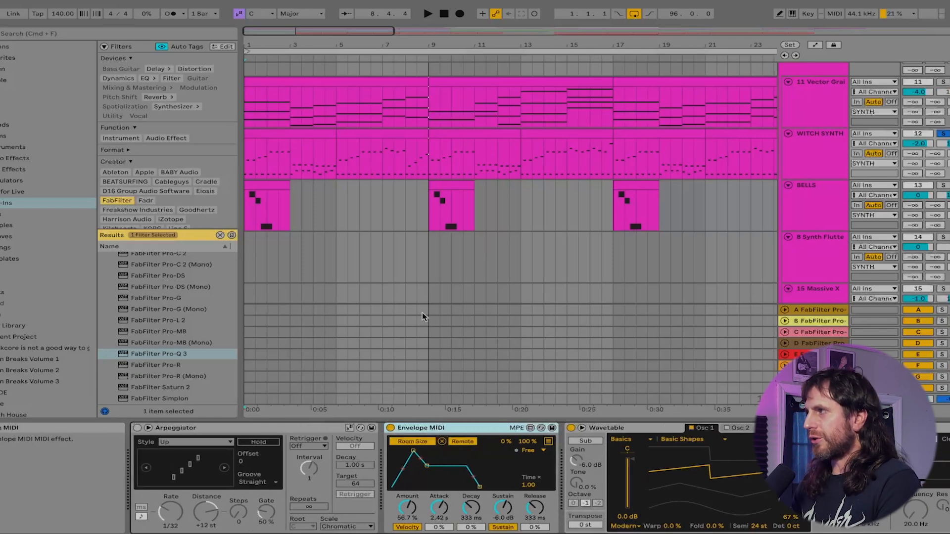
Open the first WITCH SYNTH clip in an enlarged note editor, review its notes, and restore the arrangement's height
scroll(404, 135, down, 1)
double_click(291, 129)
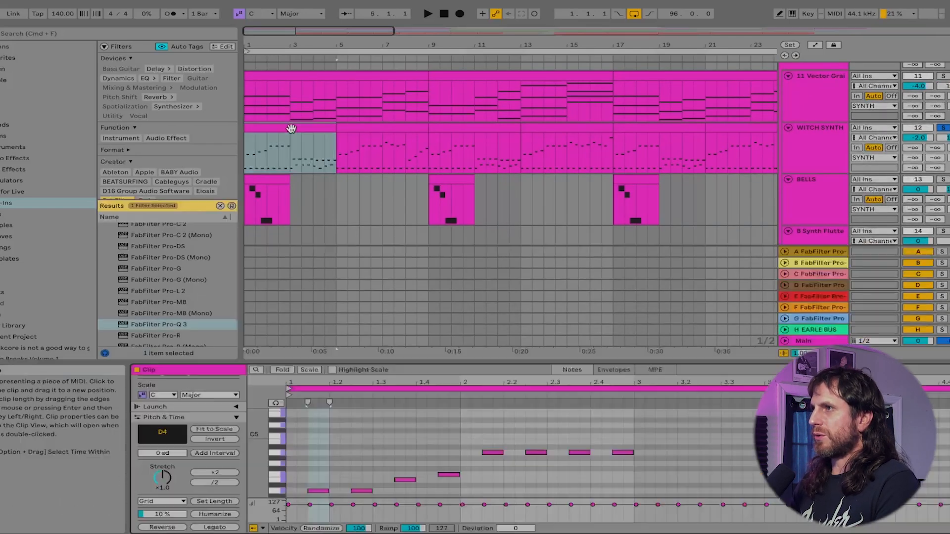
drag(449, 361, 449, 94)
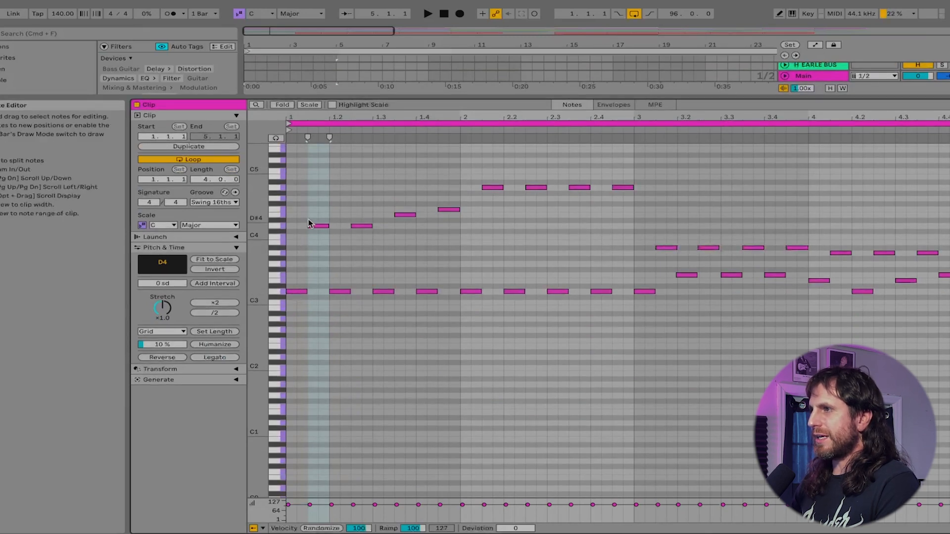
click(352, 225)
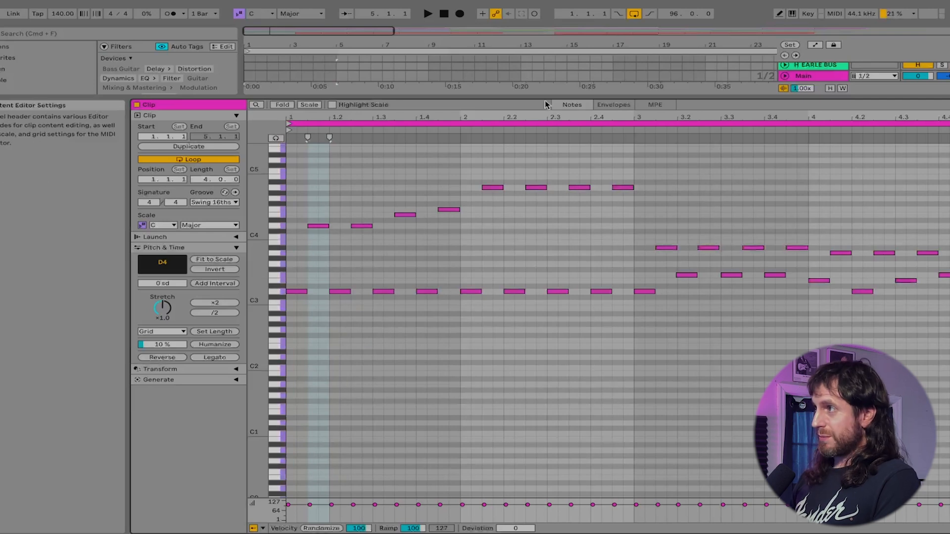
drag(546, 97, 545, 282)
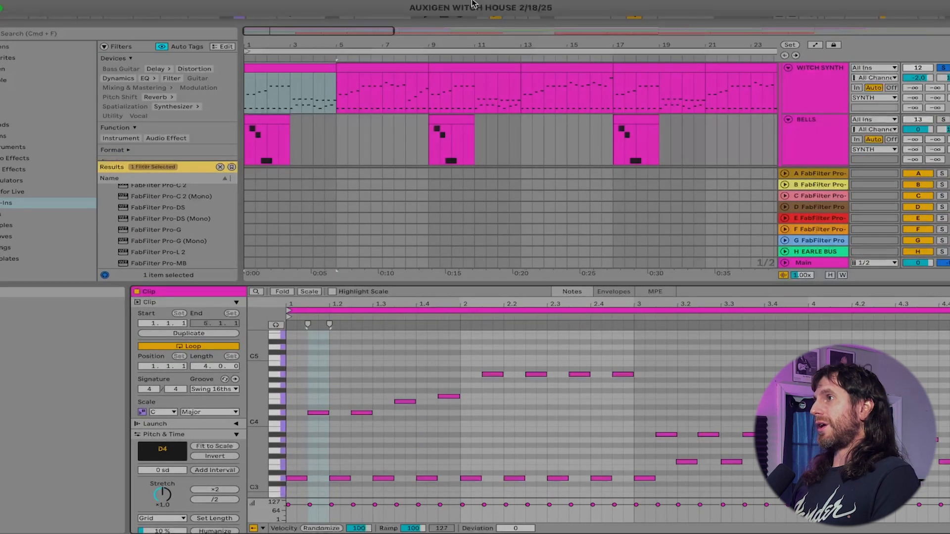
Play the soloed WITCH SYNTH track from bar 1
click(444, 15)
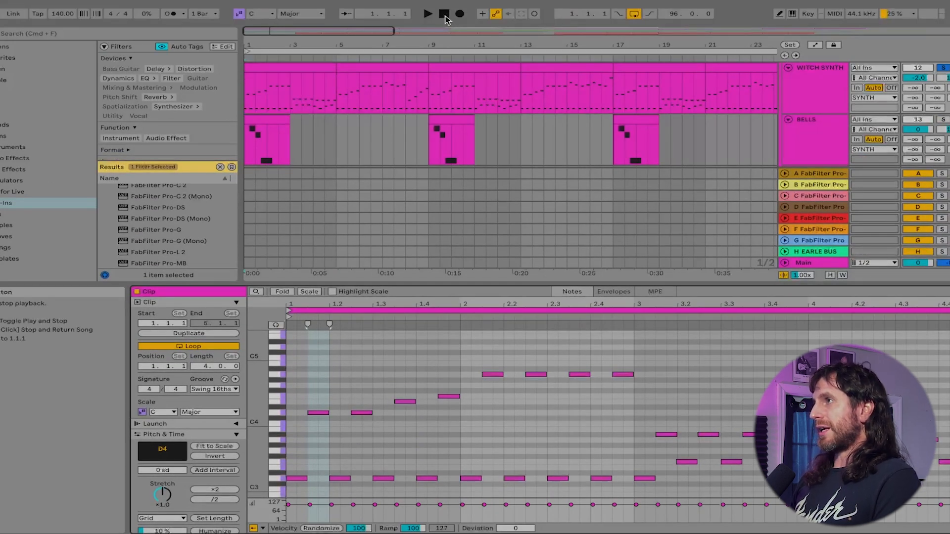
key(space)
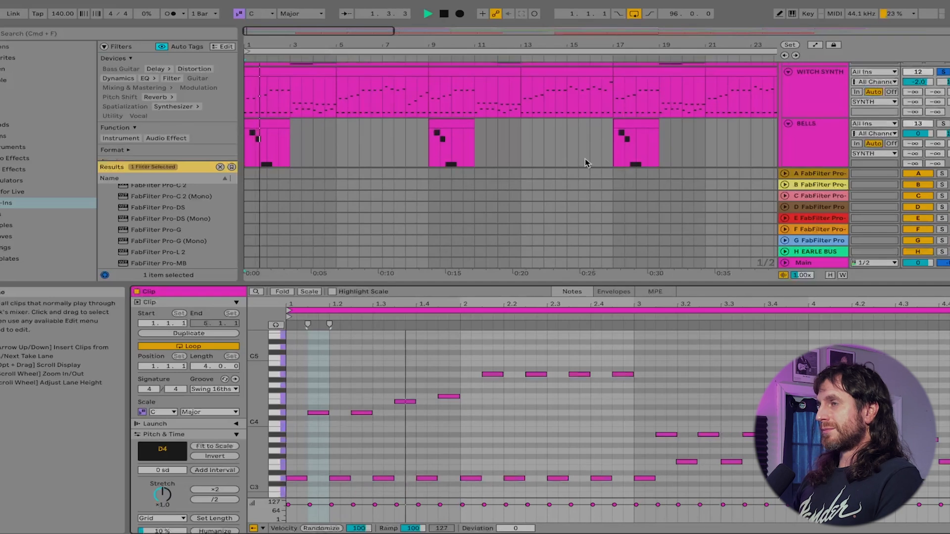
scroll(587, 159, up, 2)
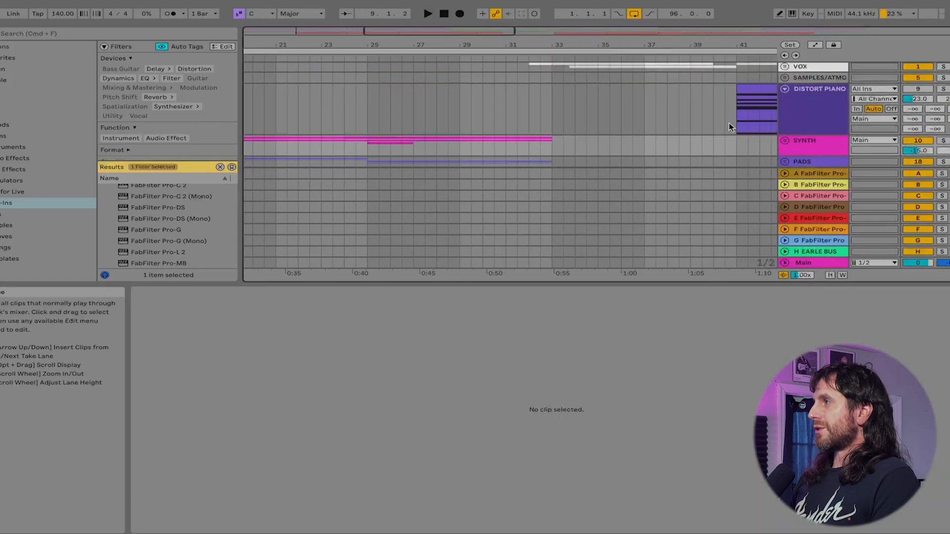
Review the DISTORT PIANO track's devices, including the Rift plug-in's settings, and play the track from bar 41
click(374, 124)
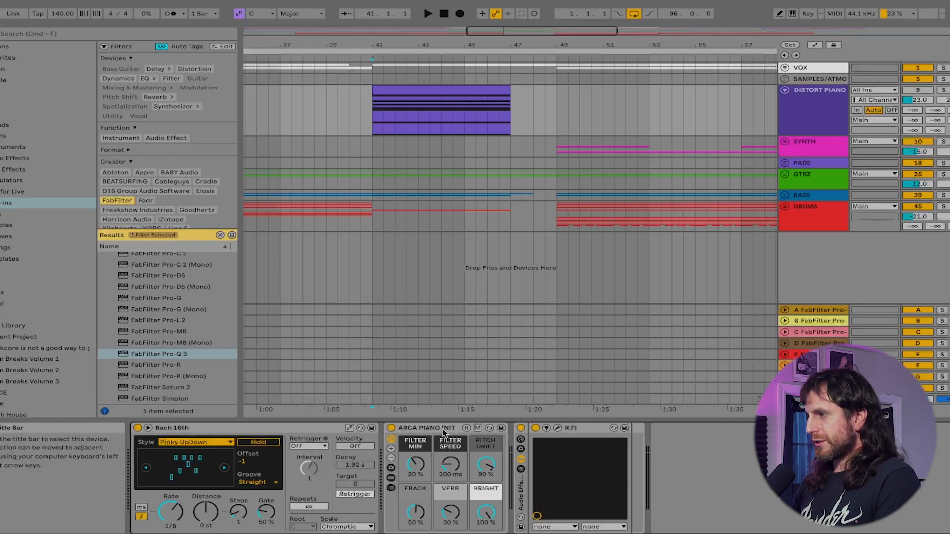
click(557, 428)
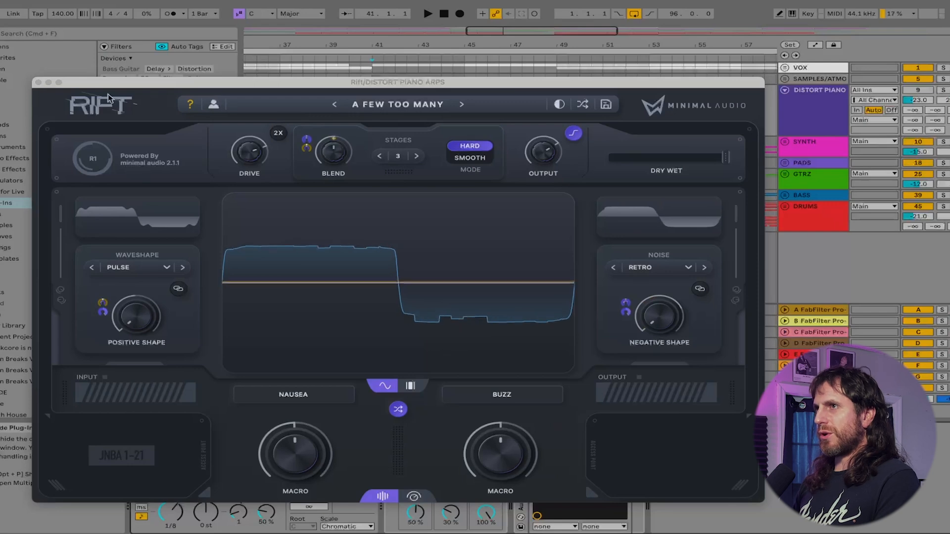
click(38, 83)
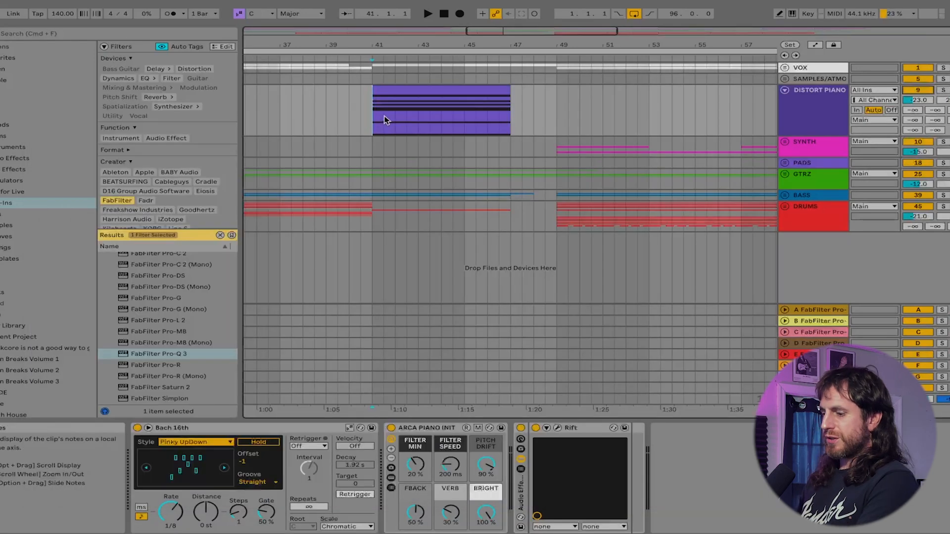
key(space)
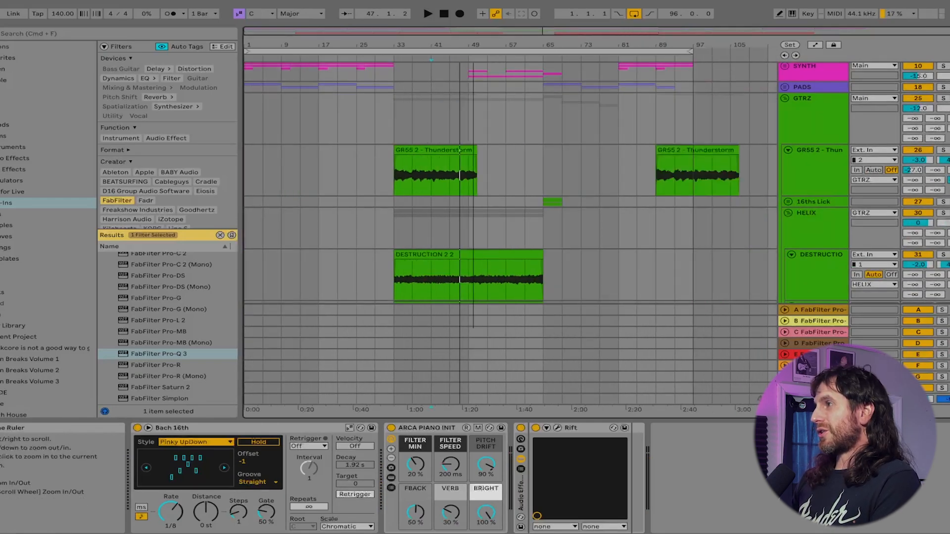
Unfold the HELIX guitar group, solo its two DESTRUCTION tracks and play them from bar 33
click(798, 141)
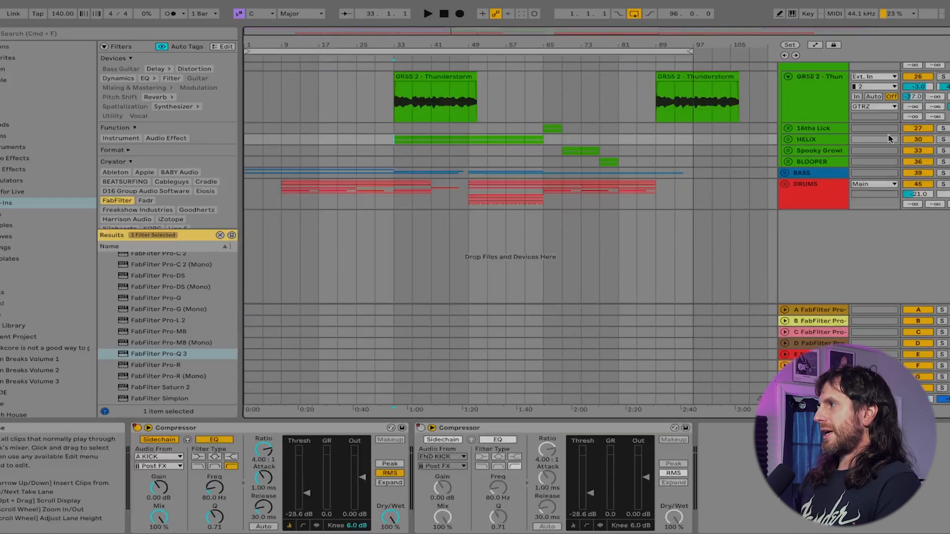
click(787, 140)
scroll(836, 164, down, 1)
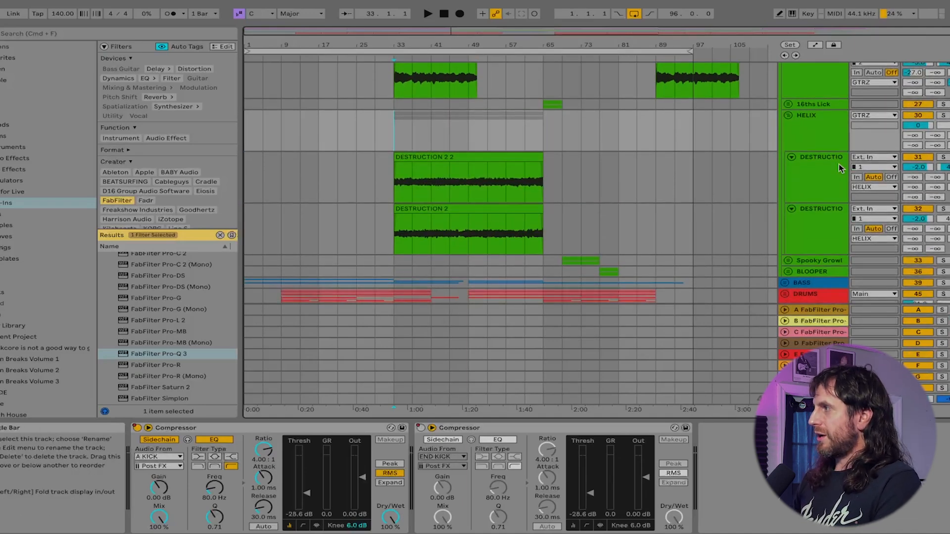
click(402, 183)
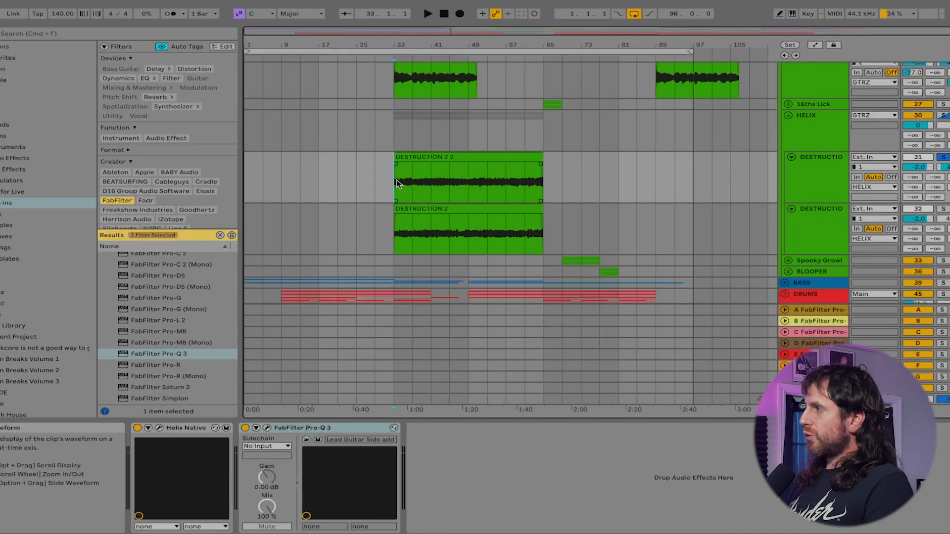
key(space)
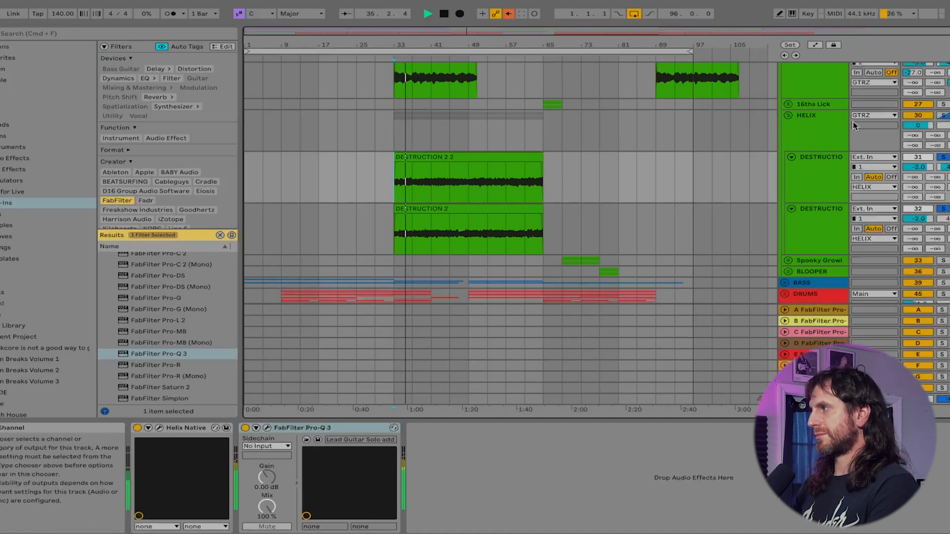
Re-enable the automation of the first sidechain Compressor on the HELIX group, and fold the group
click(815, 128)
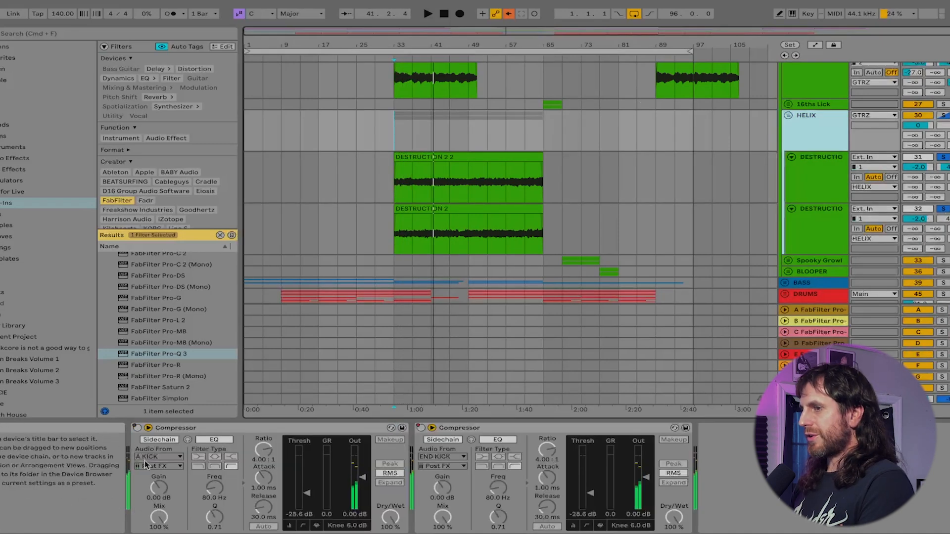
right_click(138, 429)
click(187, 452)
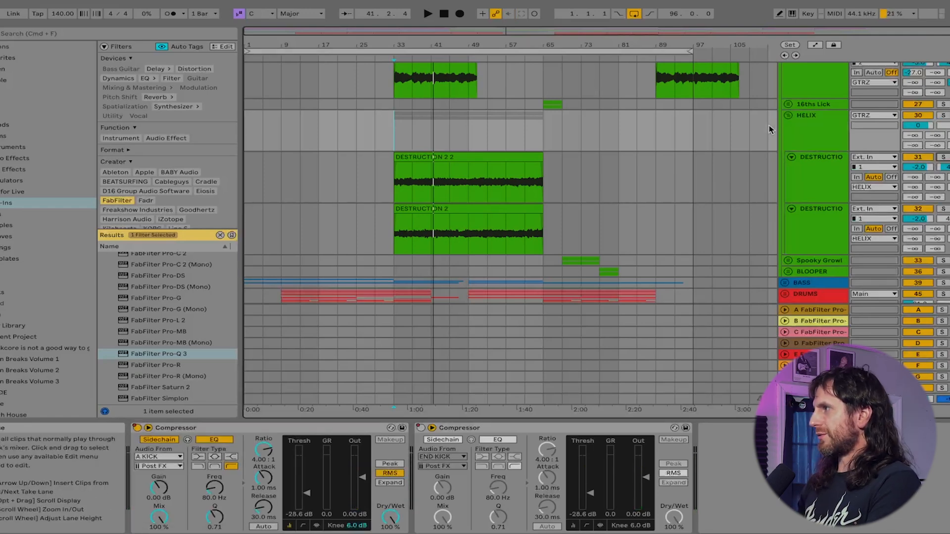
click(788, 116)
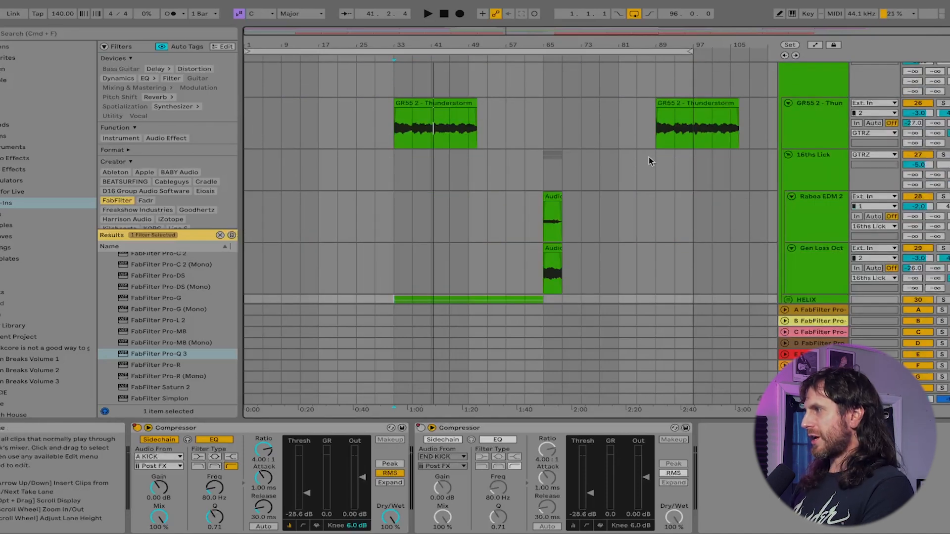
Solo the 16ths Lick group and play it from bar 65
scroll(649, 156, down, 1)
click(943, 148)
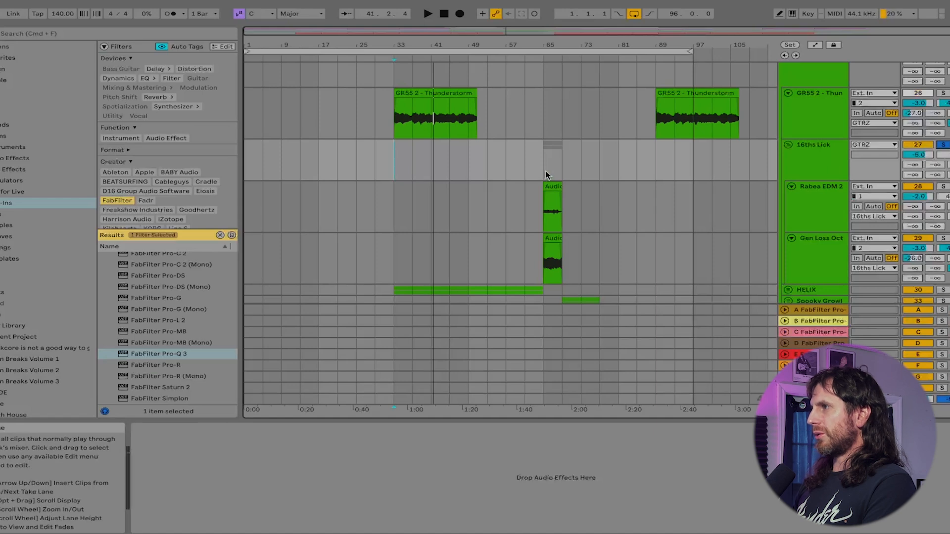
click(542, 157)
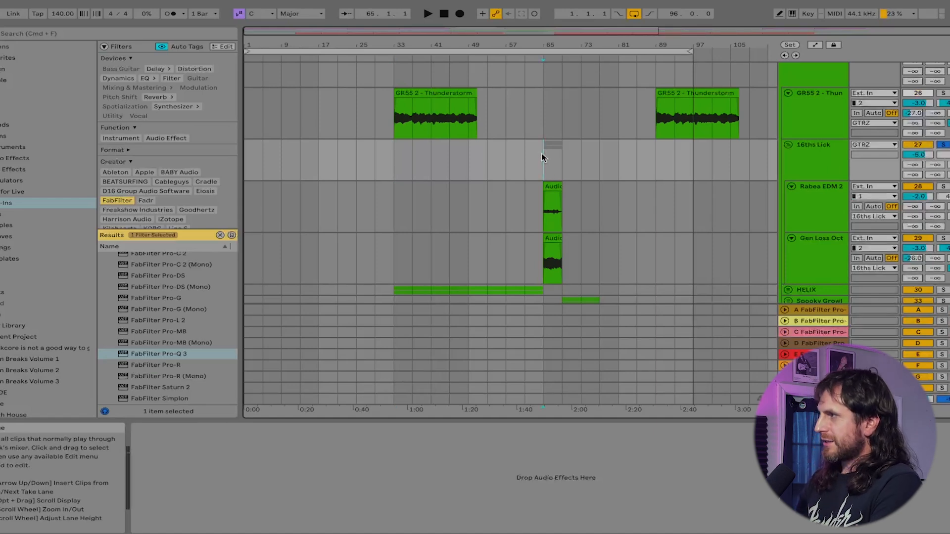
key(space)
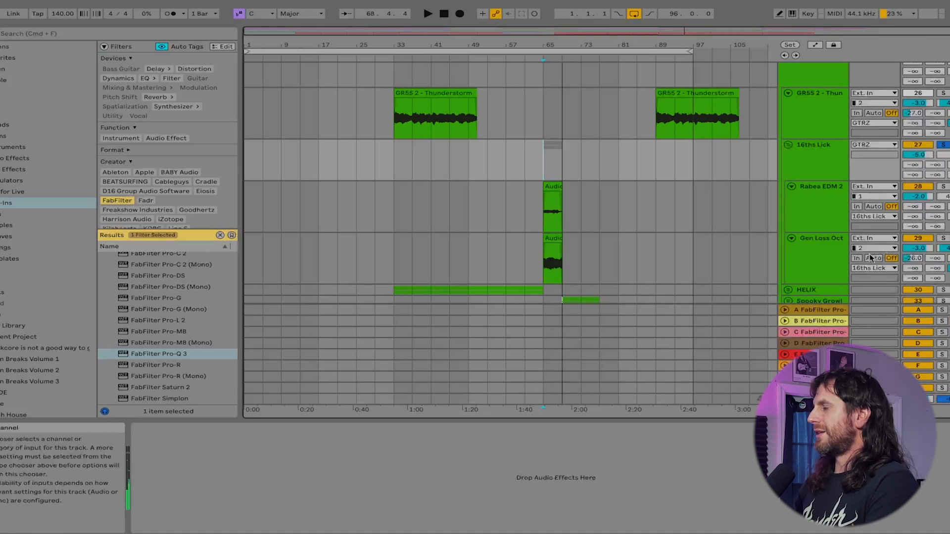
key(space)
Review the devices on the Gen Loss Octavia and Rabea EDM 2 tracks, including the Archetype Rabea plug-in's Overlord Synth settings
click(813, 255)
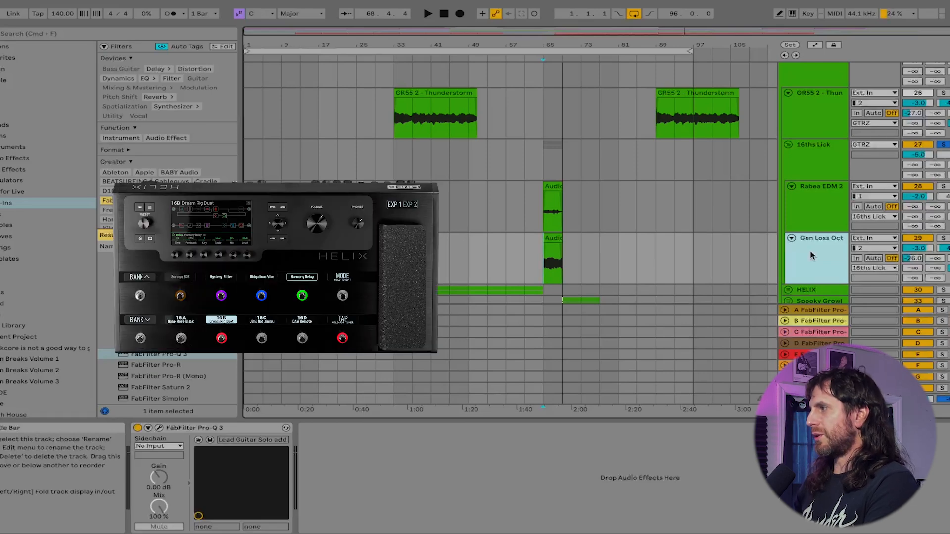
click(803, 214)
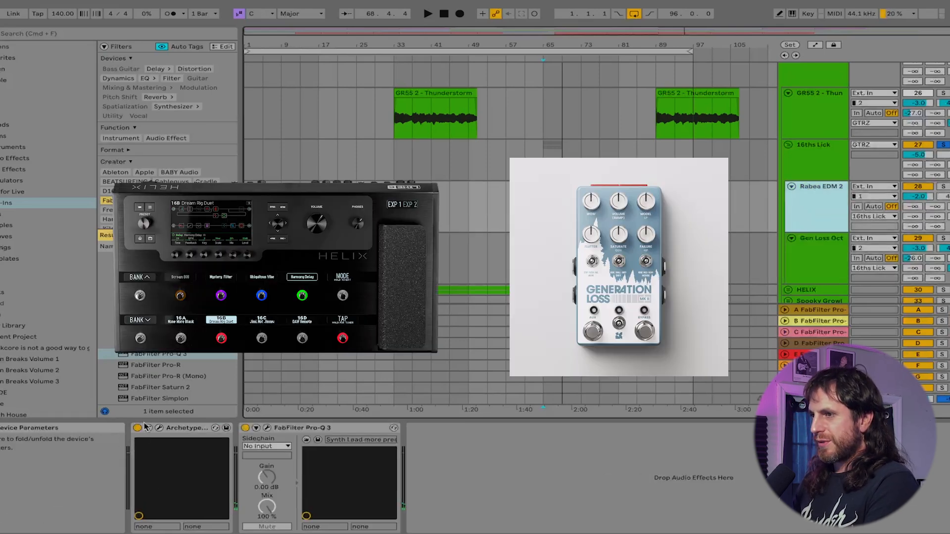
click(160, 427)
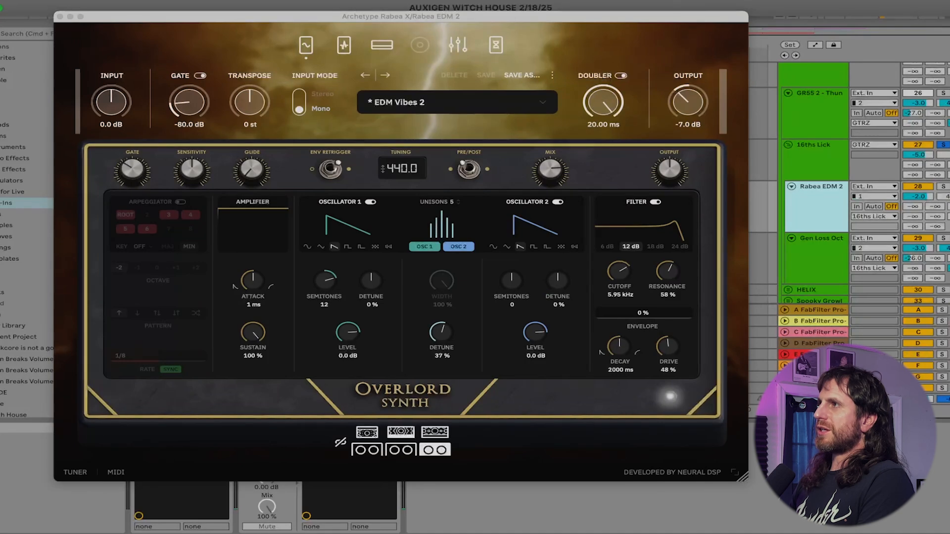
drag(402, 16, 460, 36)
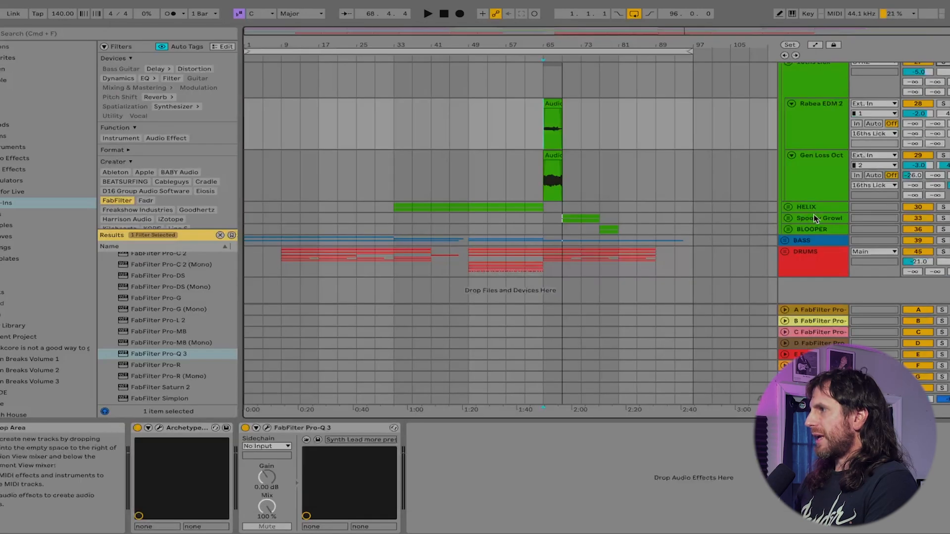
Unfold and solo the Spooky Growl group, and play it from bar 69
click(816, 217)
click(788, 218)
scroll(756, 216, down, 3)
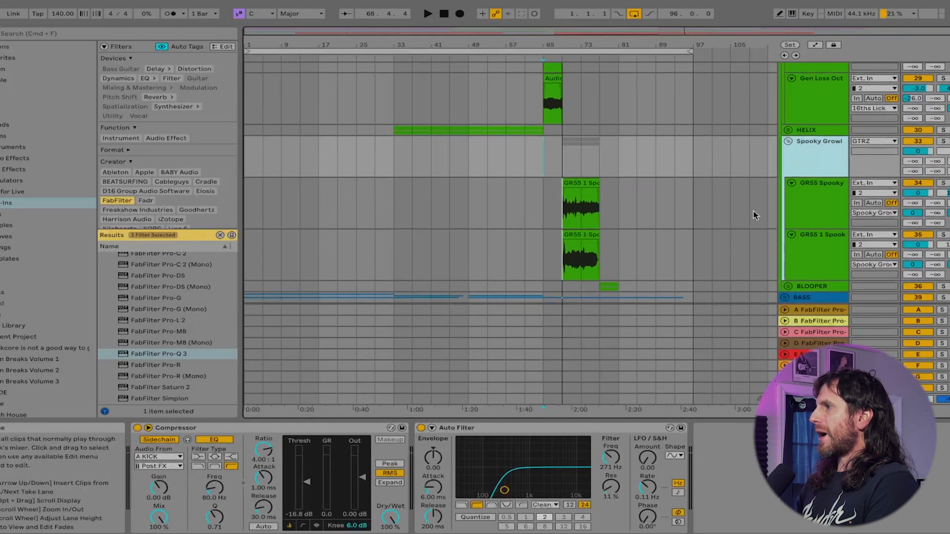
click(566, 158)
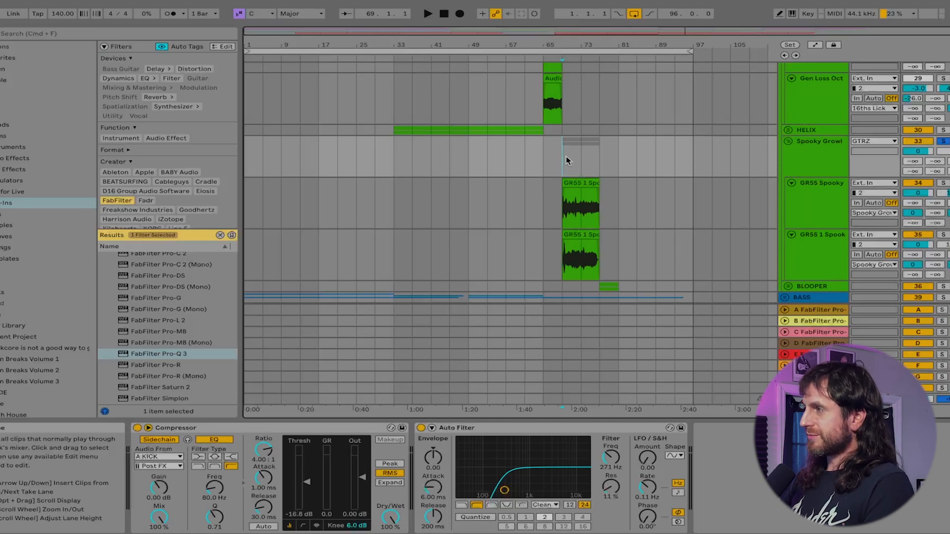
key(space)
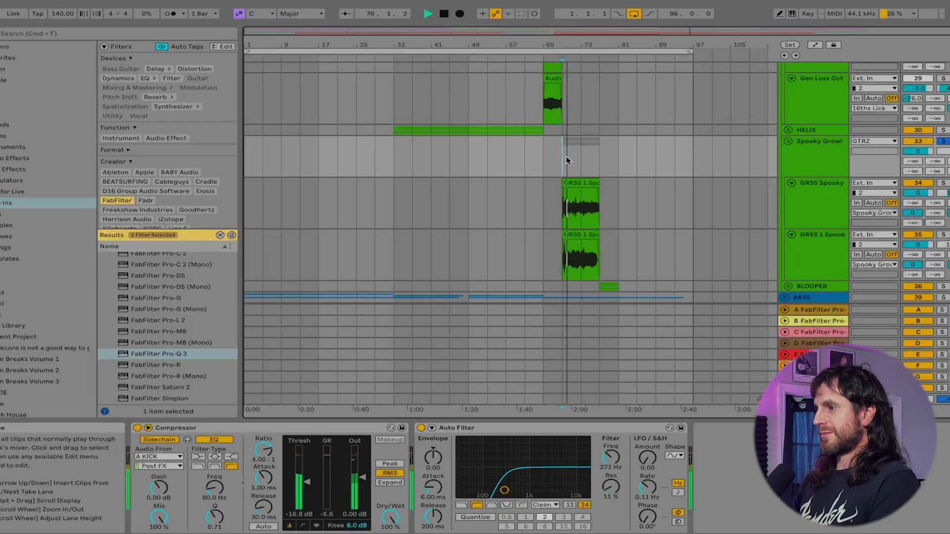
Stop playback, show the Spooky Growl group in the Session View mixer, and turn send D off on both GR55 Spooky Growl tracks
click(825, 161)
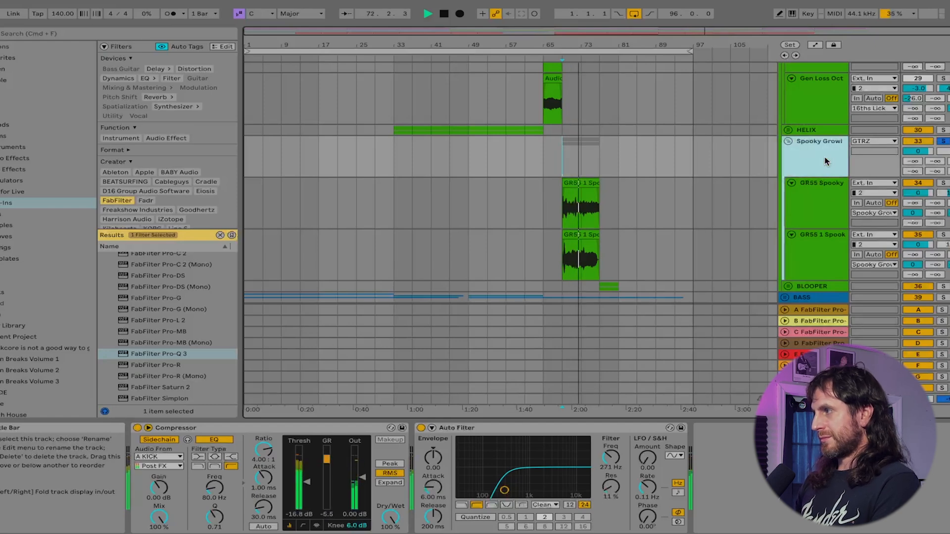
key(Tab)
key(space)
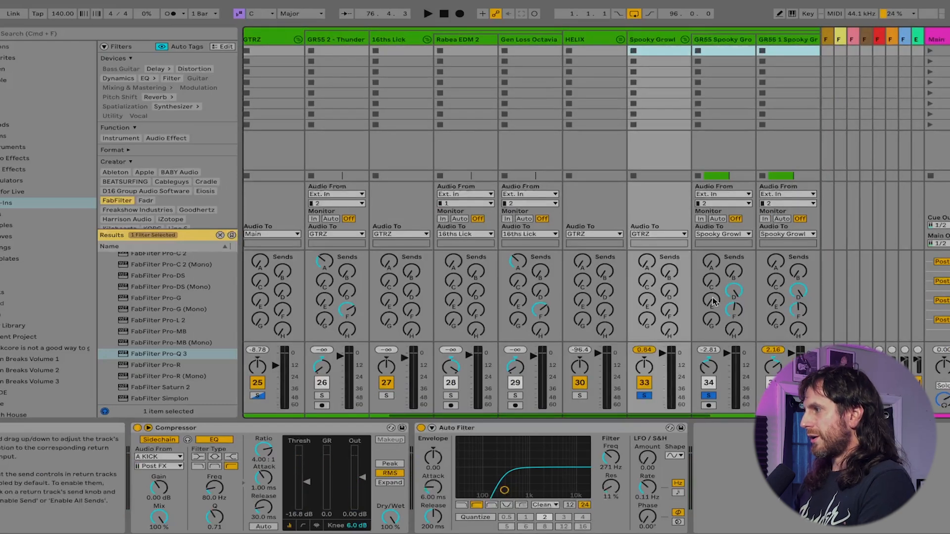
scroll(643, 277, right, 5)
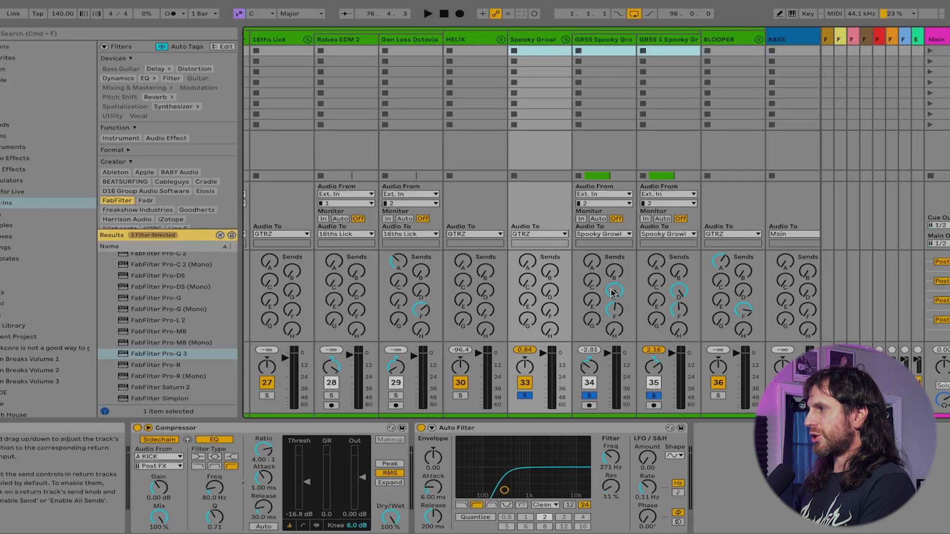
double_click(611, 291)
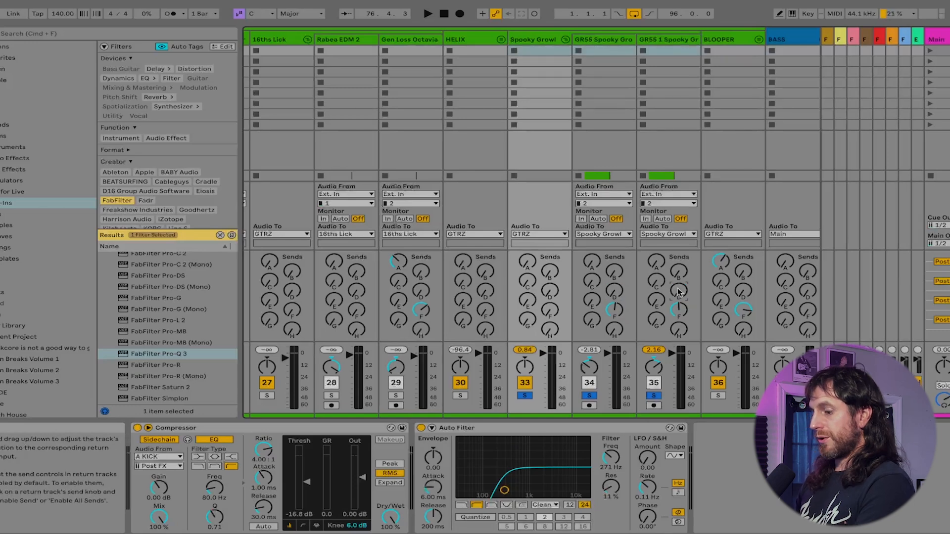
Return to the arrangement and play the soloed Spooky Growl group from bar 69 without send D
key(Tab)
click(563, 151)
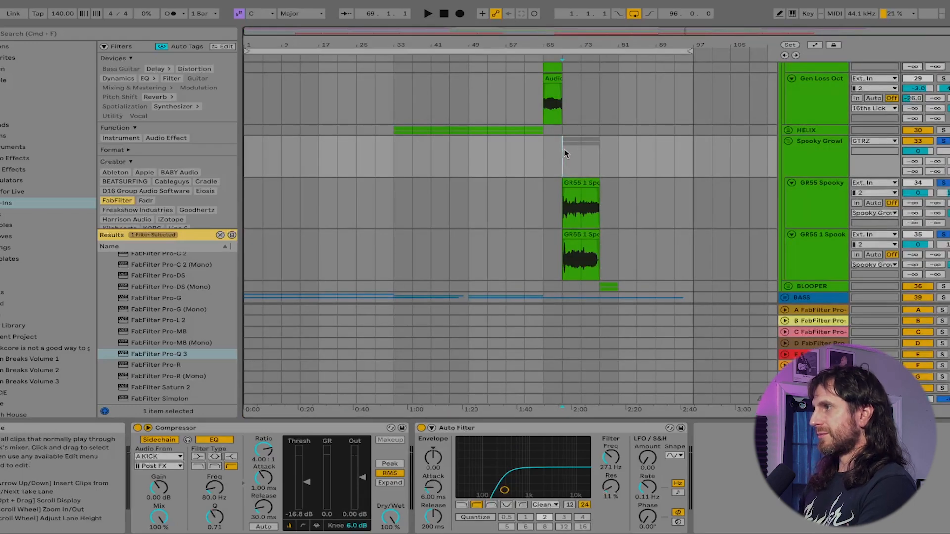
key(space)
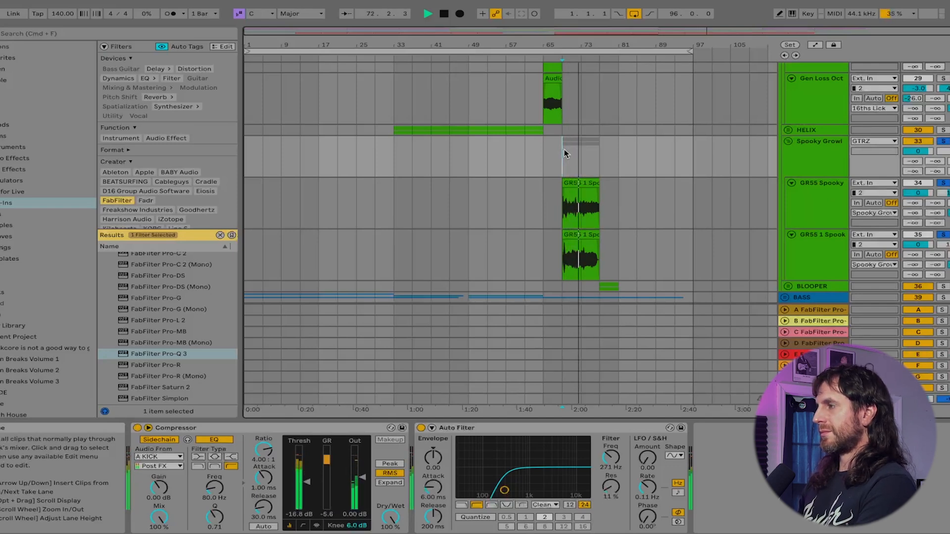
Turn send D back up on both GR55 Spooky Growl tracks during playback, and return to the arrangement
key(Tab)
drag(614, 292, 679, 292)
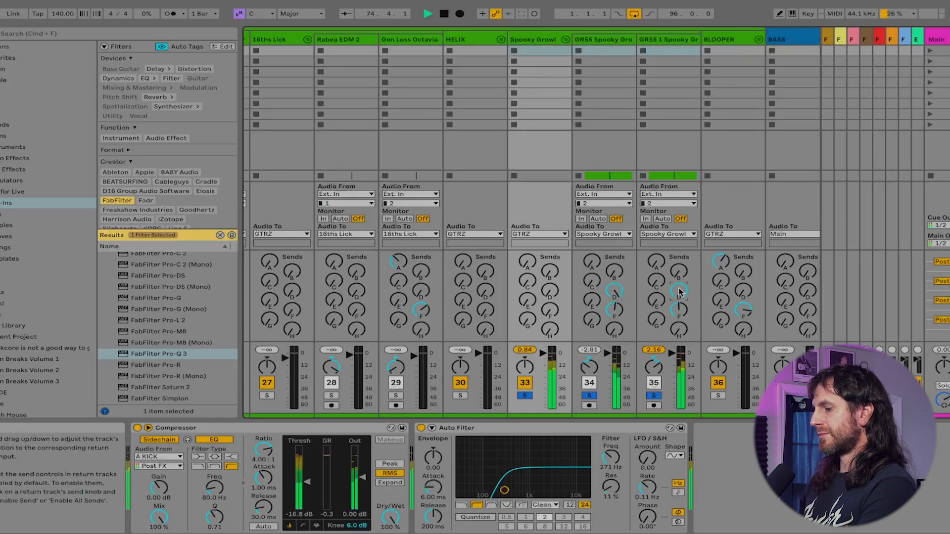
key(Tab)
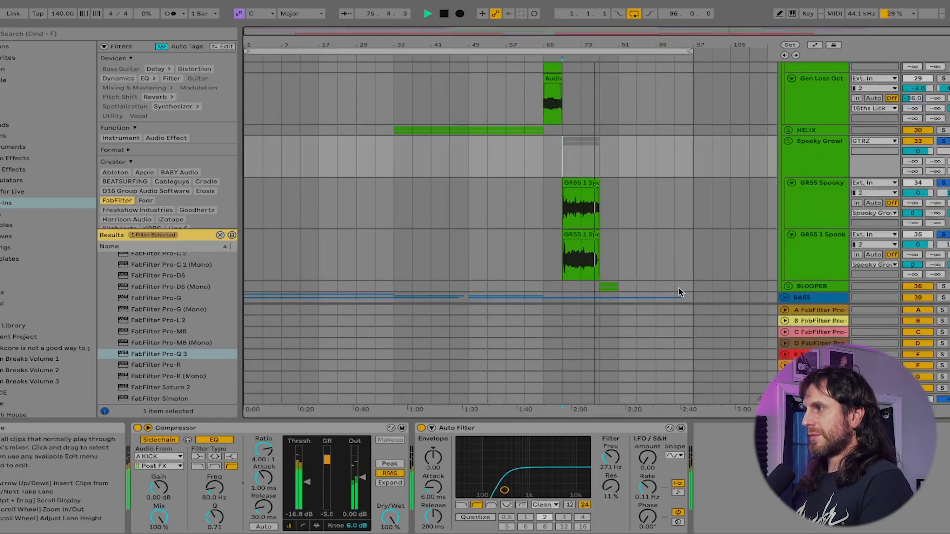
Stop playback, then unfold and solo the BLOOPER group
scroll(783, 229, down, 2)
click(943, 154)
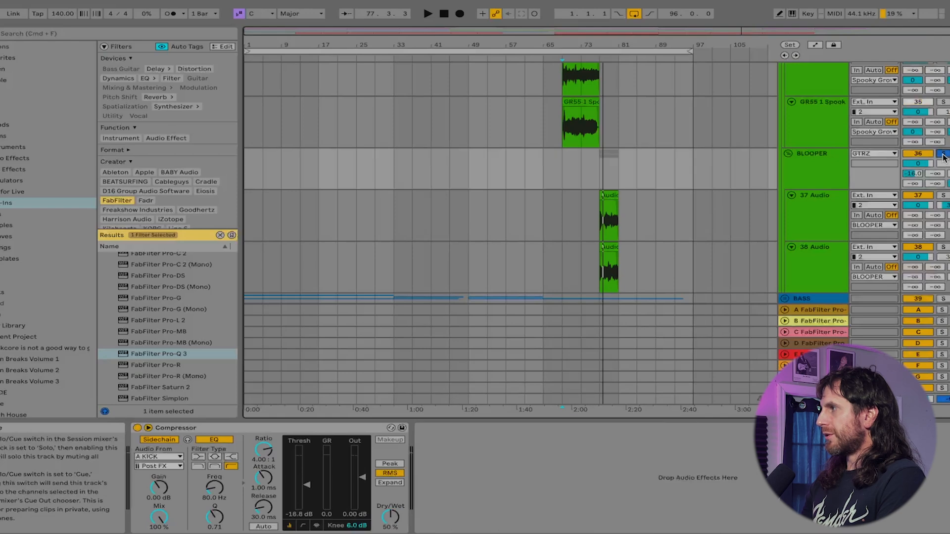
Double the 37 Audio clip's original tempo to 140 BPM and audition it from bar 77
double_click(617, 213)
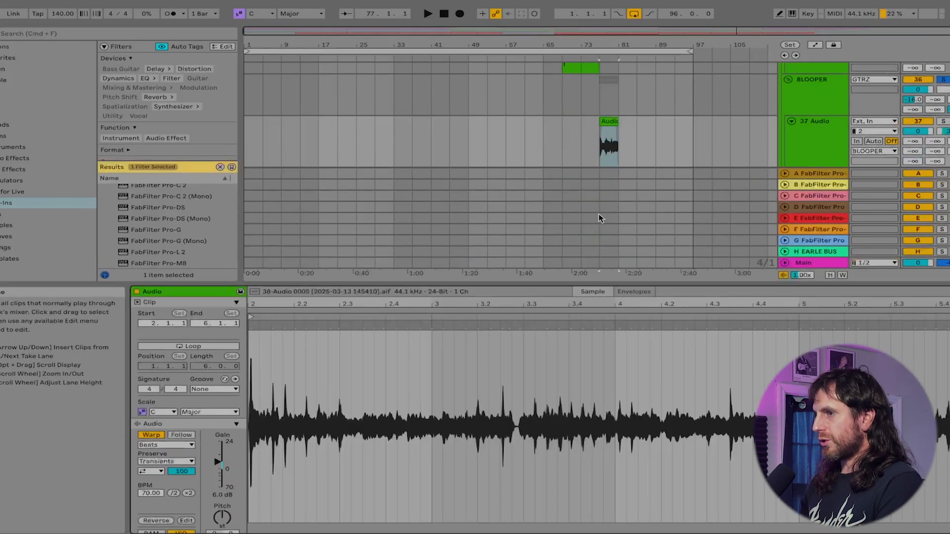
click(188, 493)
click(596, 145)
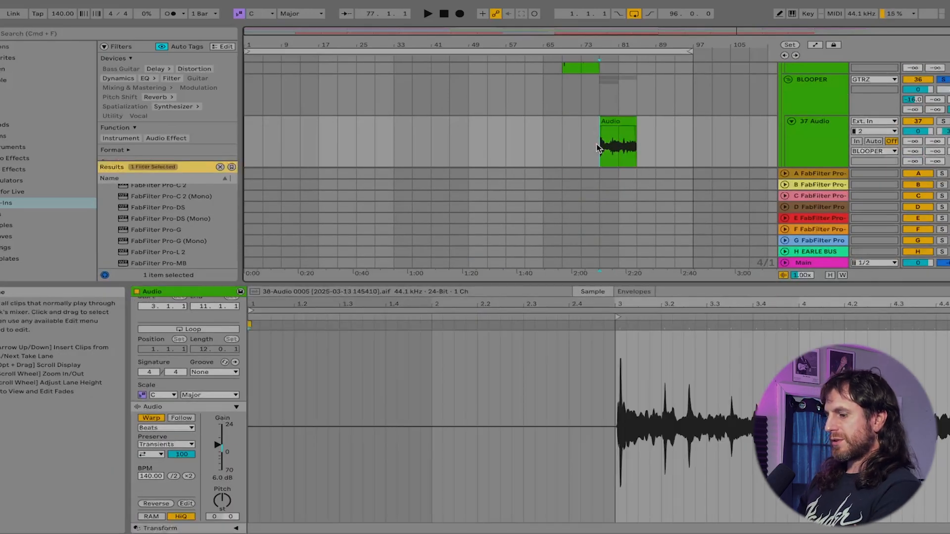
key(space)
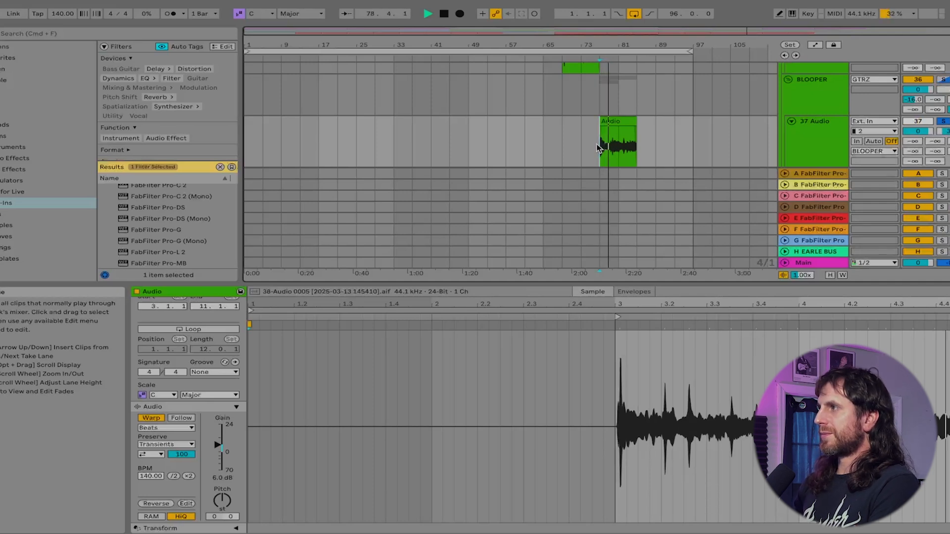
key(space)
Halve the 37 Audio clip's original tempo back to 70 BPM
click(614, 120)
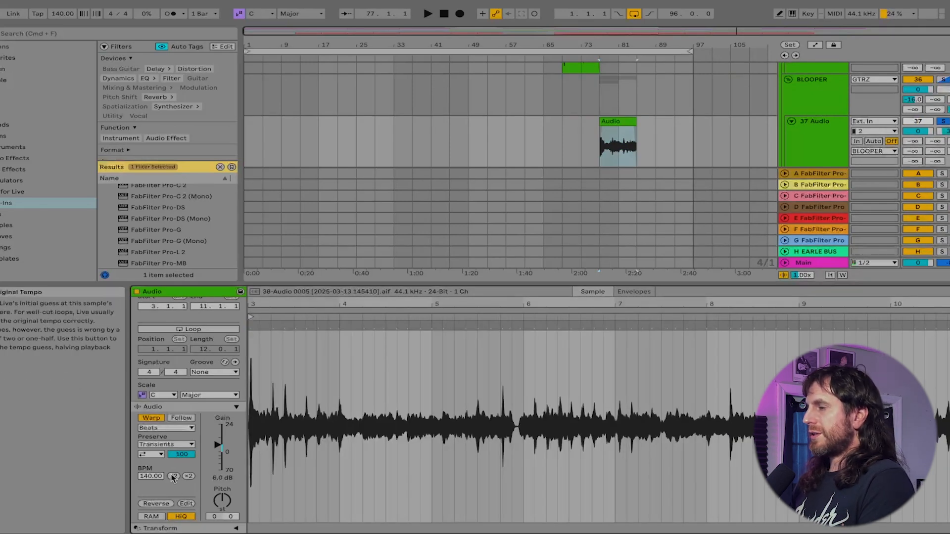
click(173, 476)
scroll(687, 92, down, 3)
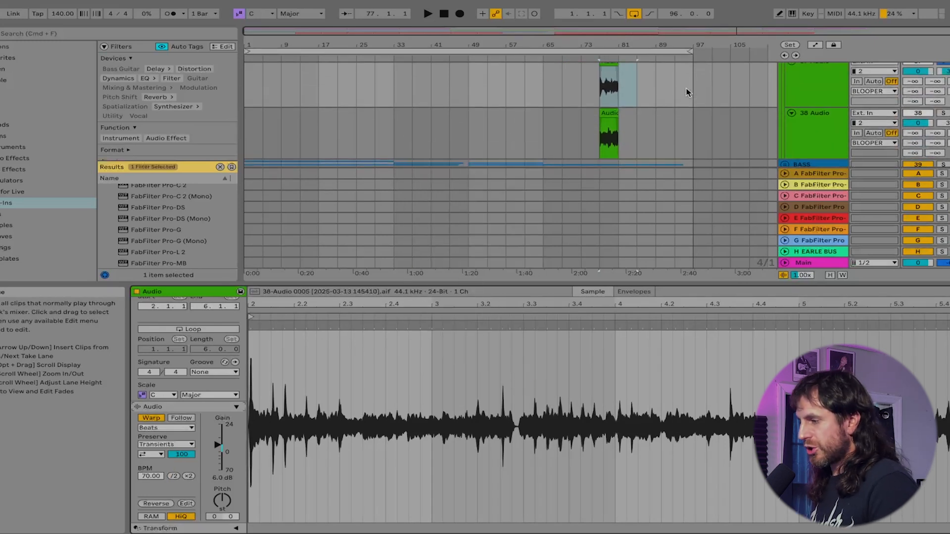
Play the soloed BLOOPER group from bar 77 with both of its audio tracks
scroll(686, 88, up, 3)
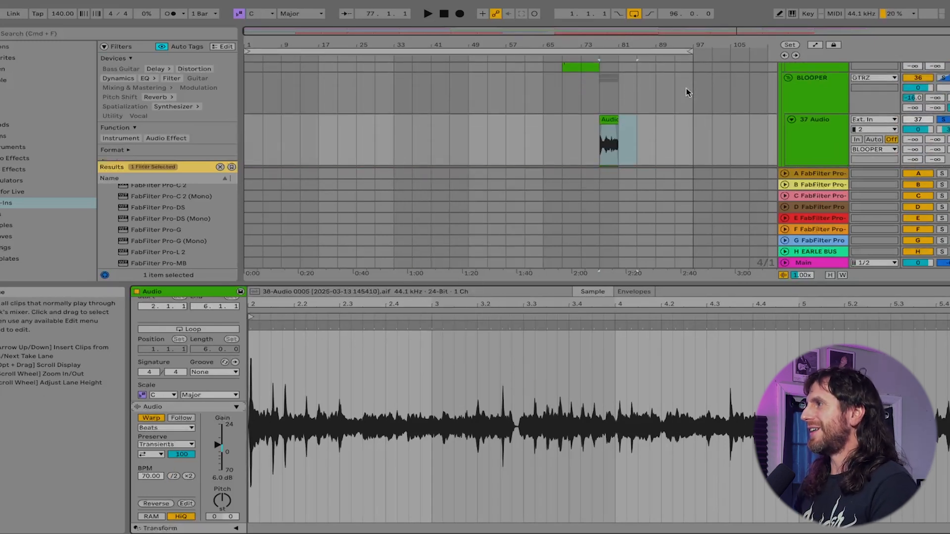
scroll(686, 88, down, 1)
scroll(643, 94, up, 1)
click(603, 88)
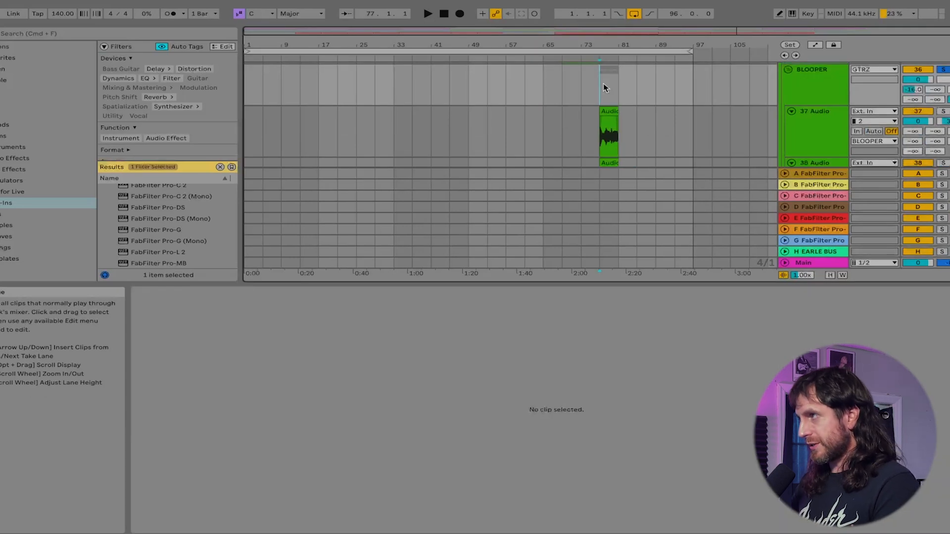
key(space)
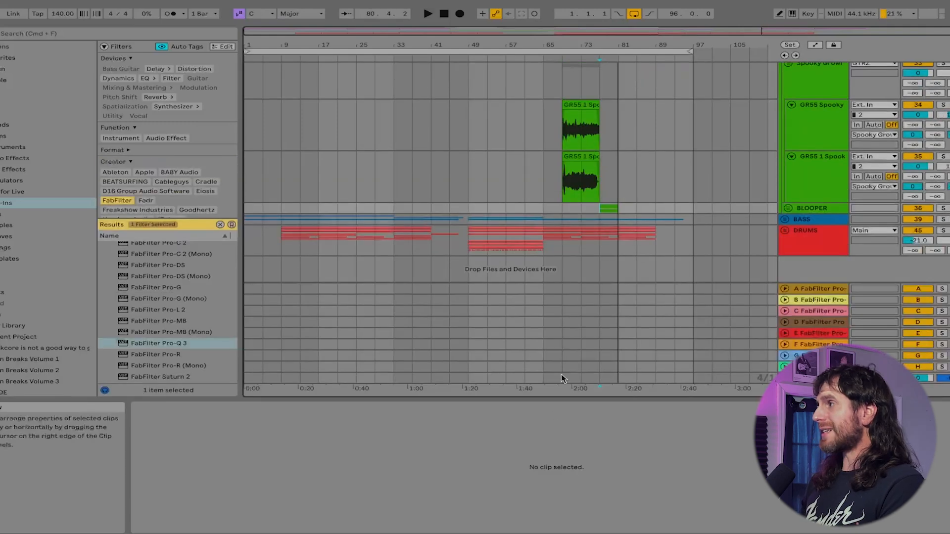
Fold the Spooky Growl group, solo the GR55 2 - Thunderstorm track and play it from bar 33
scroll(796, 109, up, 2)
click(788, 115)
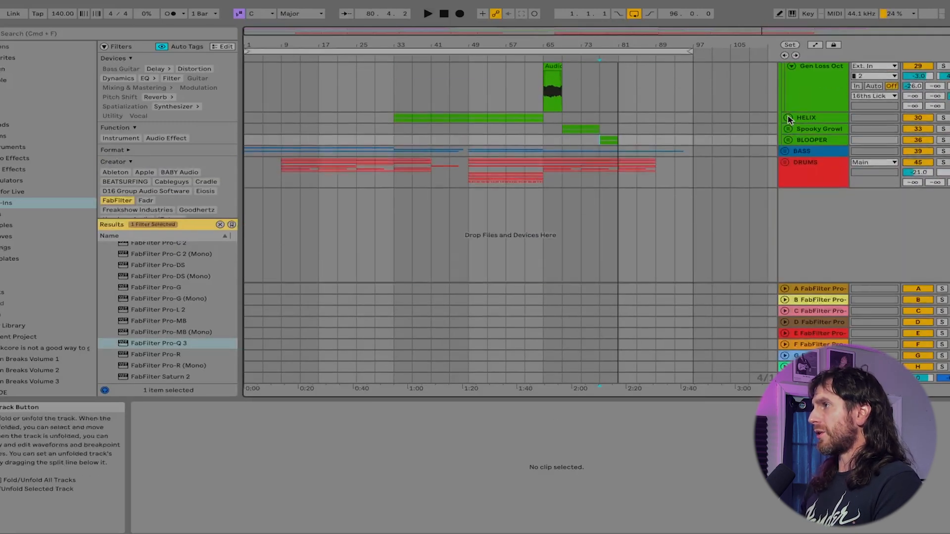
scroll(787, 115, up, 2)
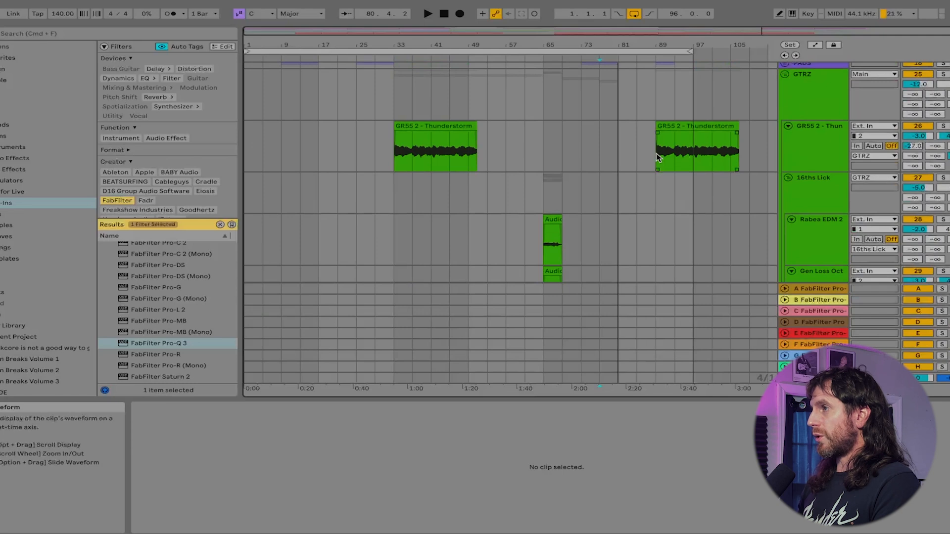
click(395, 158)
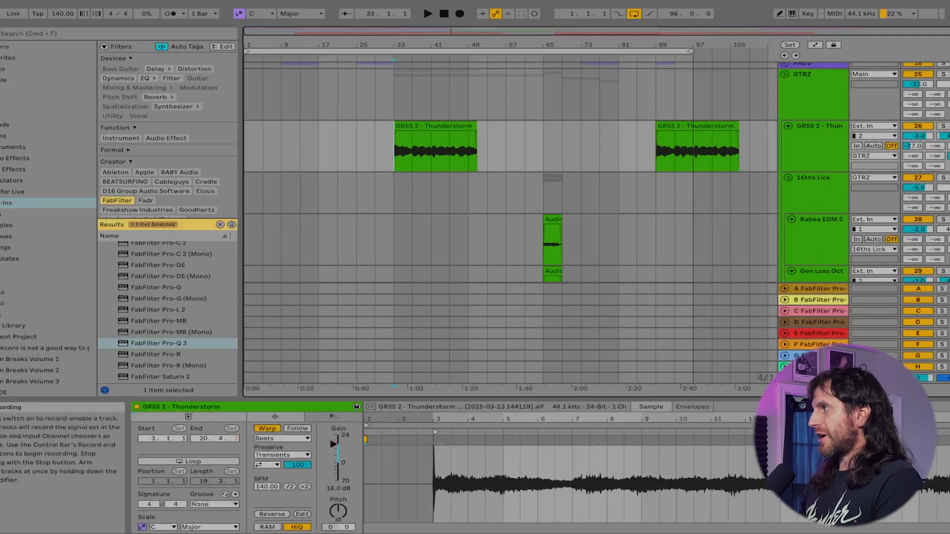
click(944, 126)
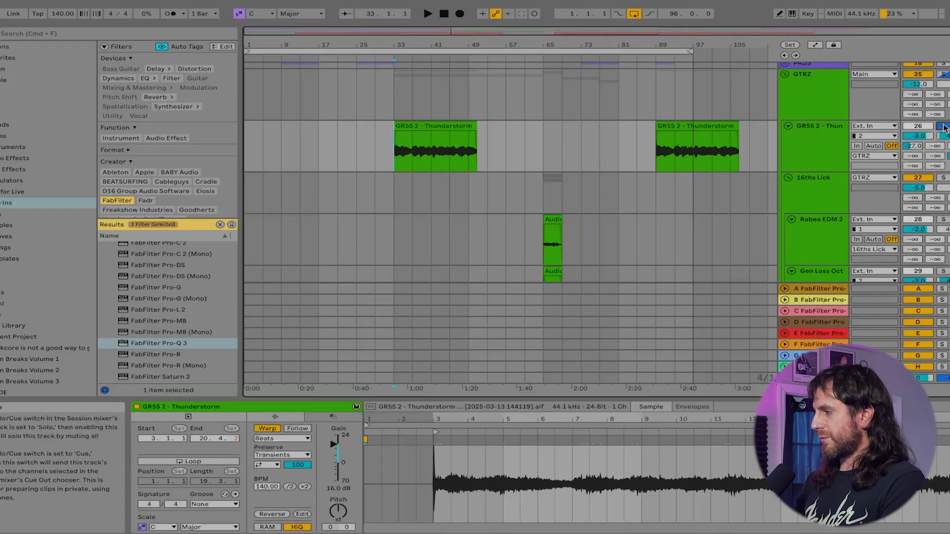
key(space)
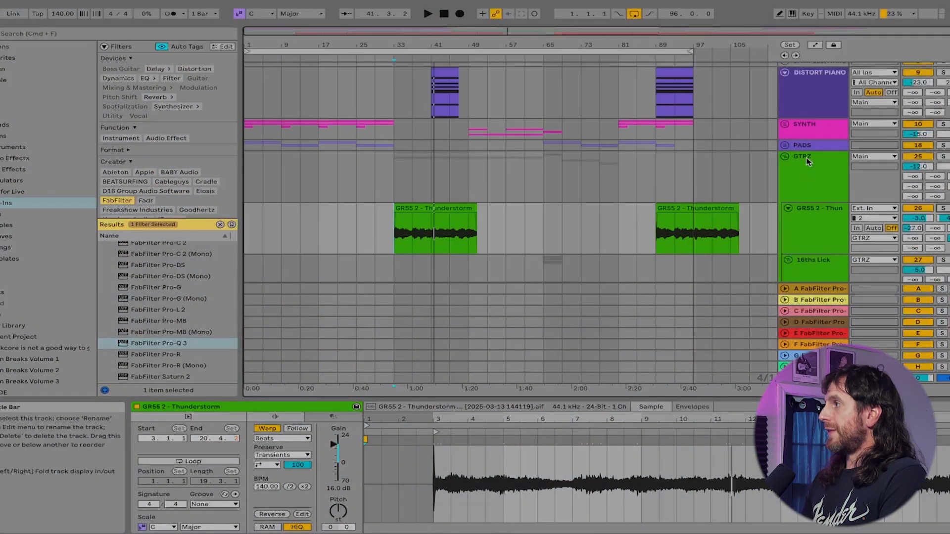
Fold GTRZ, unfold VOX, and review the Backmask, Reverb, Overdrive and Auto Filter devices on the Crystal Castles and ACAPELLA tracks
click(784, 156)
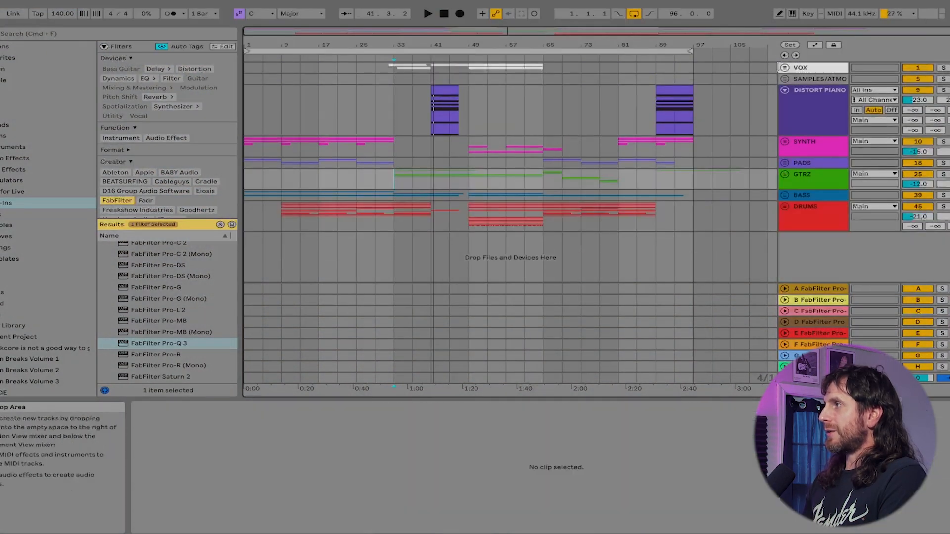
click(784, 67)
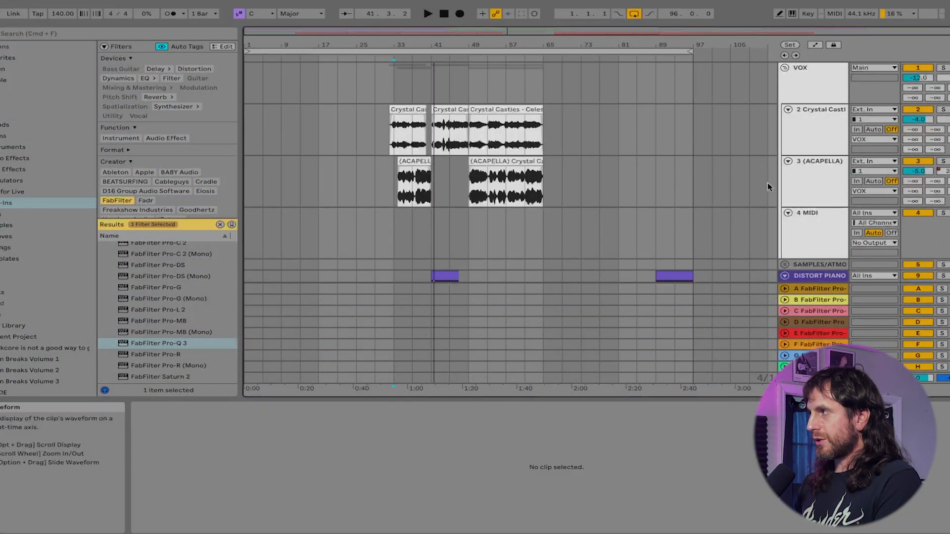
click(814, 133)
click(813, 176)
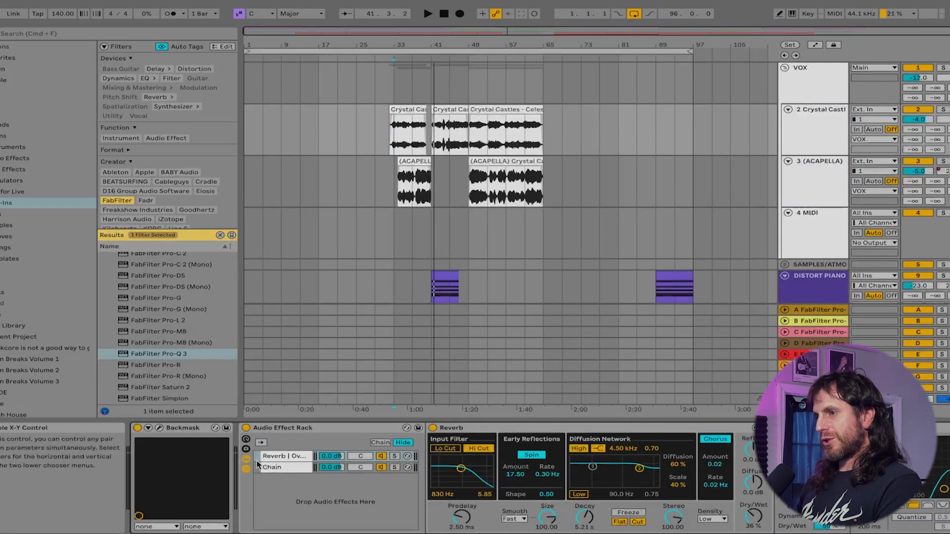
click(159, 427)
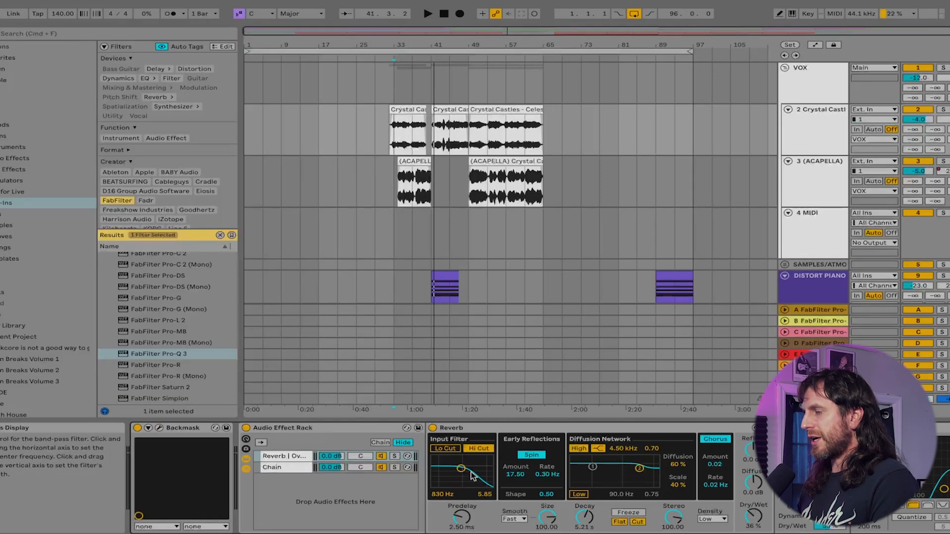
scroll(471, 476, right, 6)
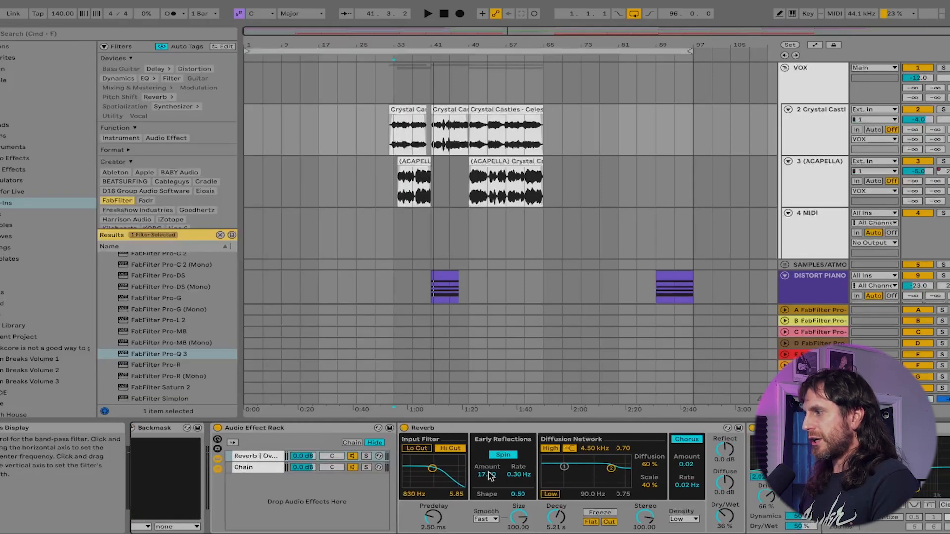
scroll(488, 475, right, 2)
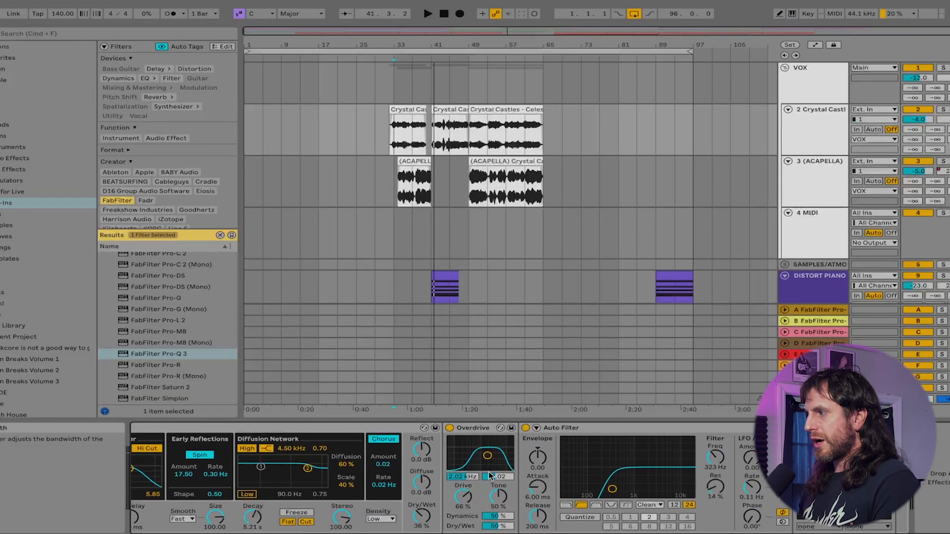
click(809, 174)
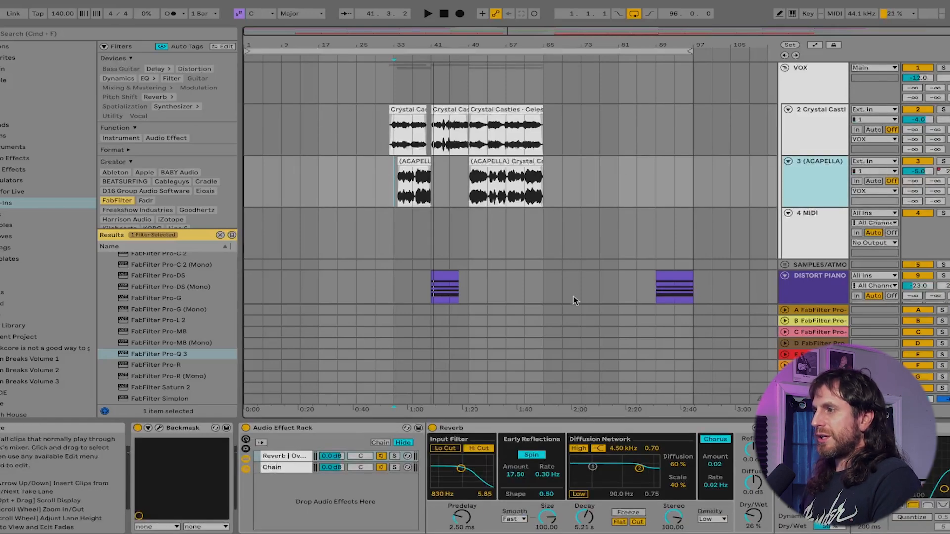
Solo the Crystal Castles vocal track and play it from about bar 32 with its Backmask and Audio Effect Rack bypassed
click(404, 144)
click(390, 136)
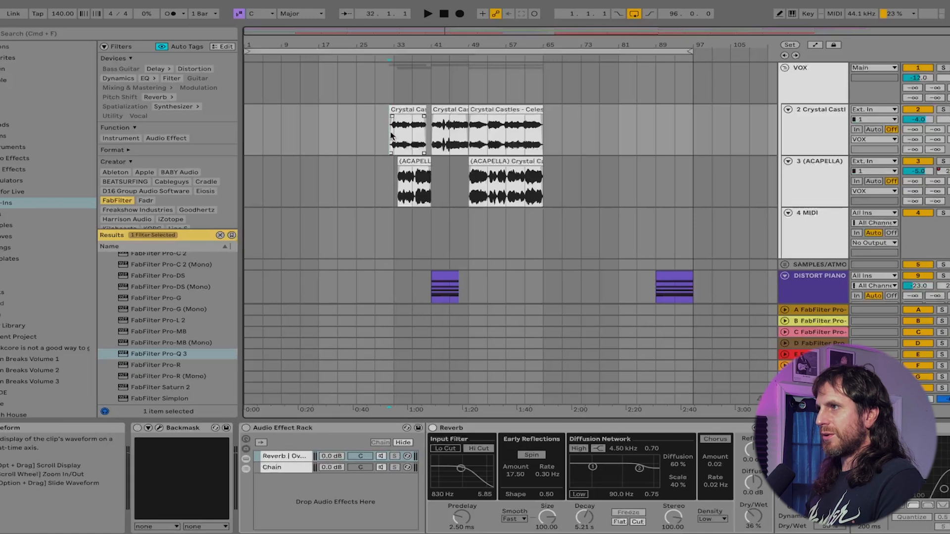
key(space)
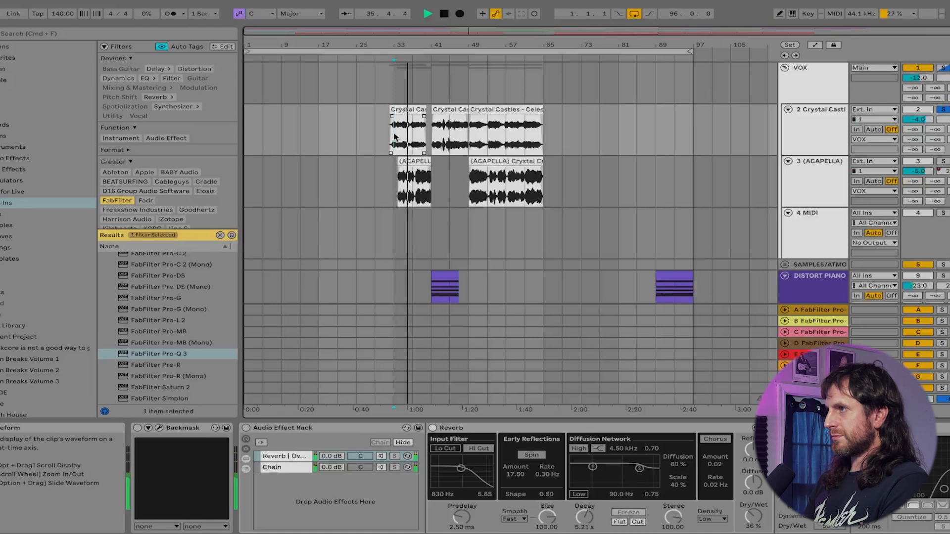
key(space)
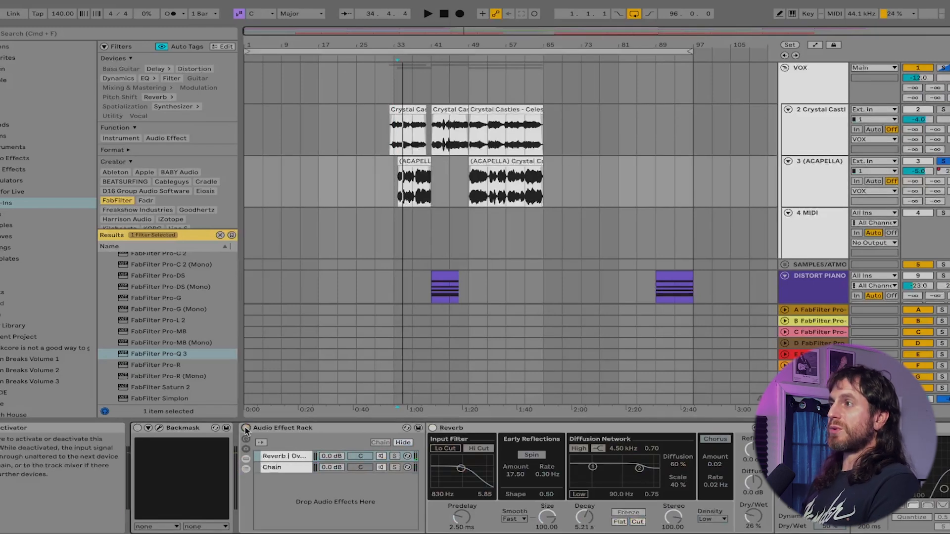
Play the soloed ACAPELLA track from bar 33 with its effects re-enabled, and select the Crystal Castles track
key(space)
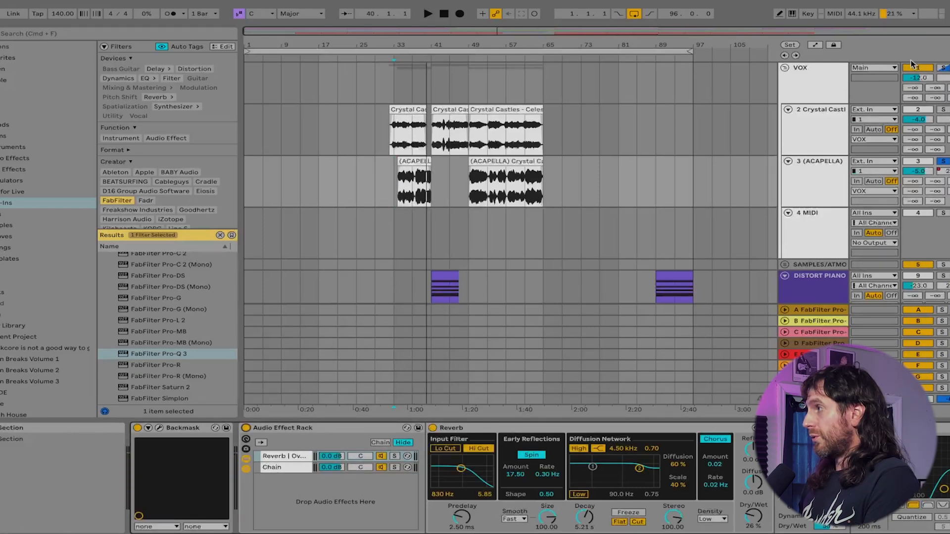
click(814, 138)
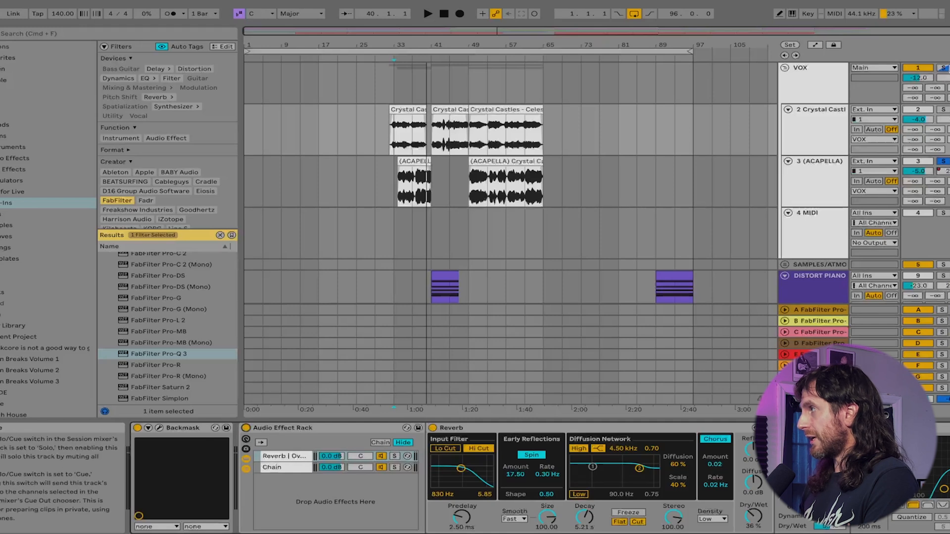
Fold the VOX group, then switch the Main track's processing from Ozone 11 to the Audio Effect Rack with Saturator and Limiter
click(388, 57)
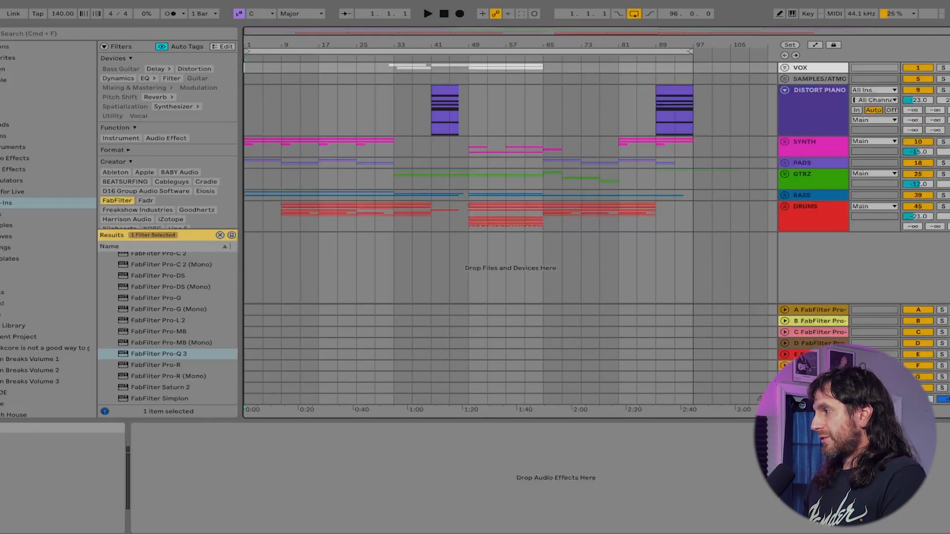
click(137, 428)
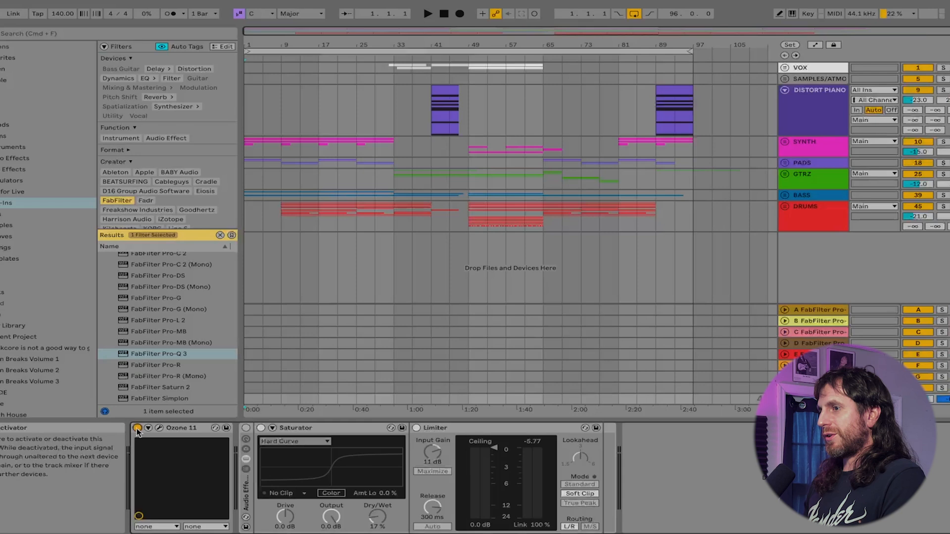
click(246, 428)
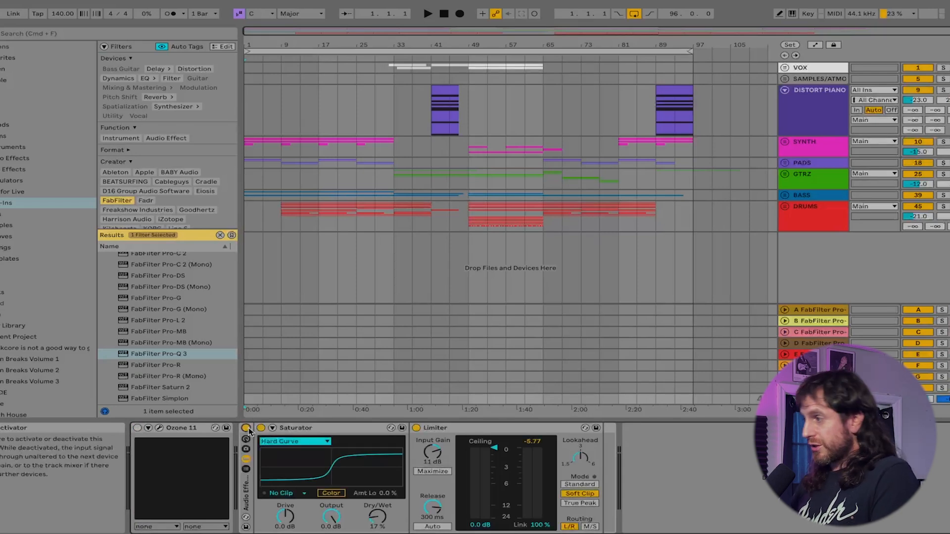